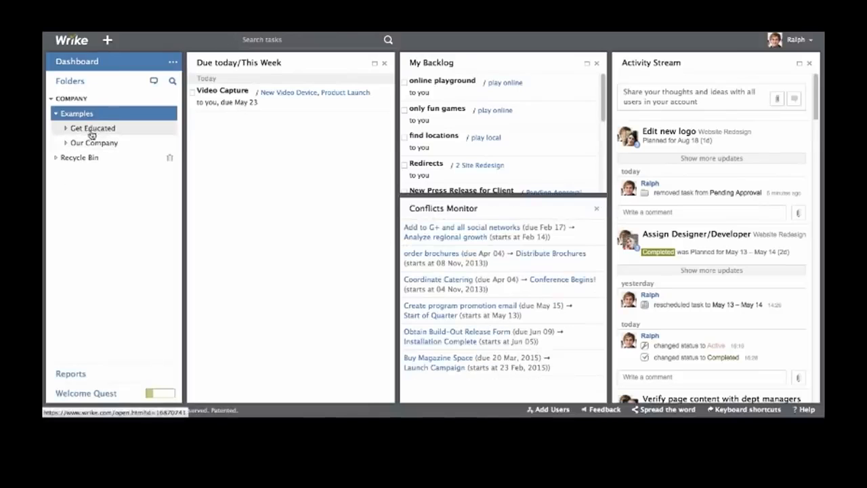
- Examine the subfolders of Clients, Company Knowledge Base, Departments and Projects within the Our Company folder, collapsing each one again
{"action": "left_click", "coordinate": [66, 142]}
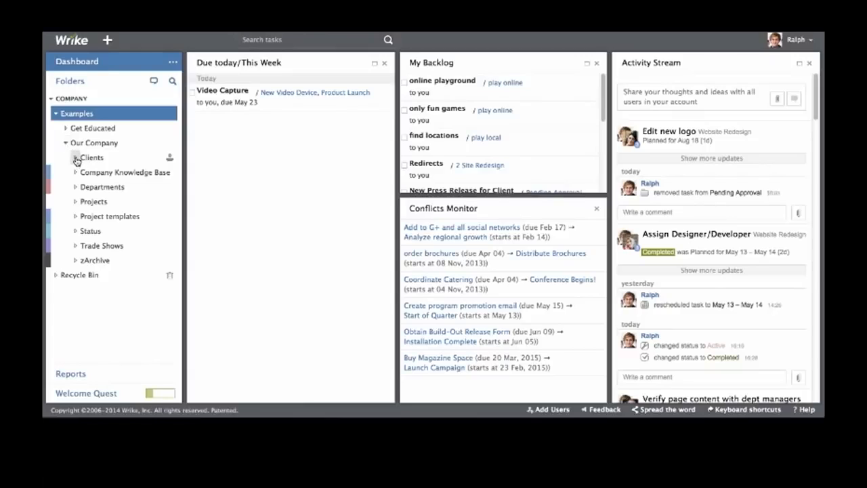
{"action": "left_click", "coordinate": [74, 158]}
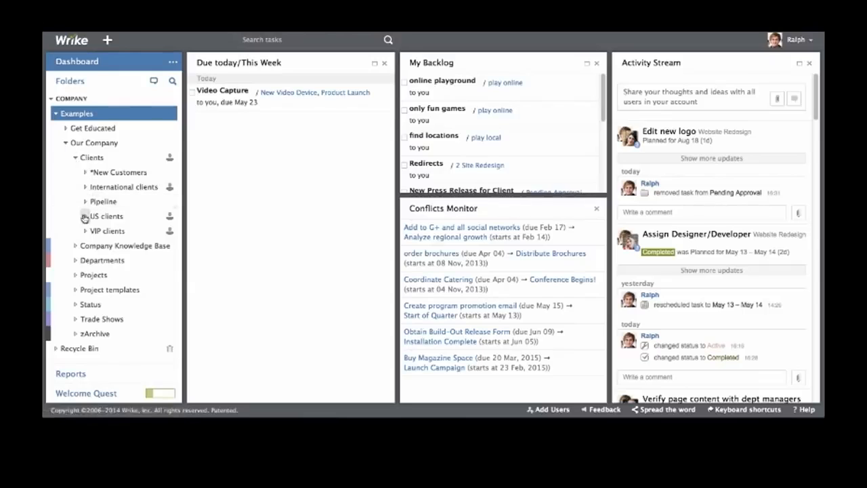
{"action": "left_click", "coordinate": [75, 158]}
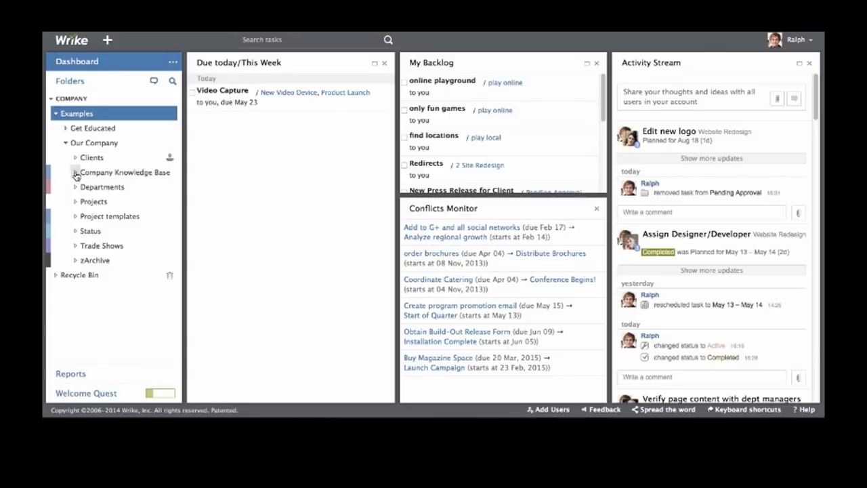
{"action": "left_click", "coordinate": [75, 173]}
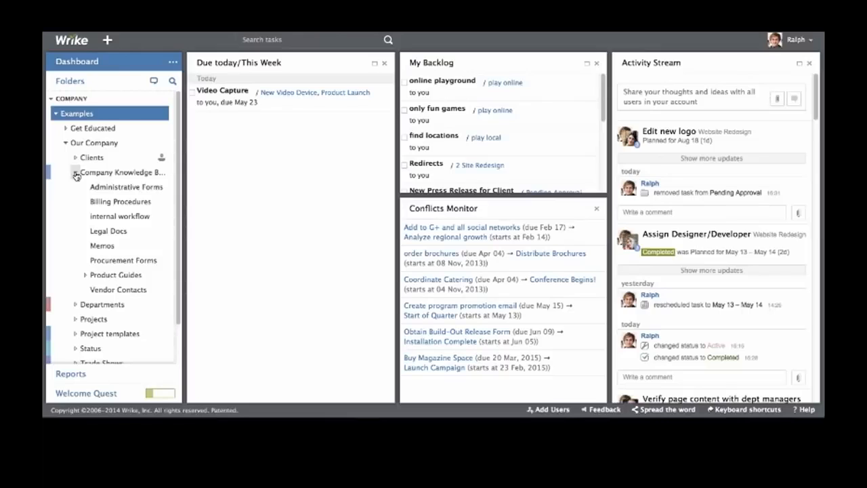
{"action": "left_click", "coordinate": [76, 173]}
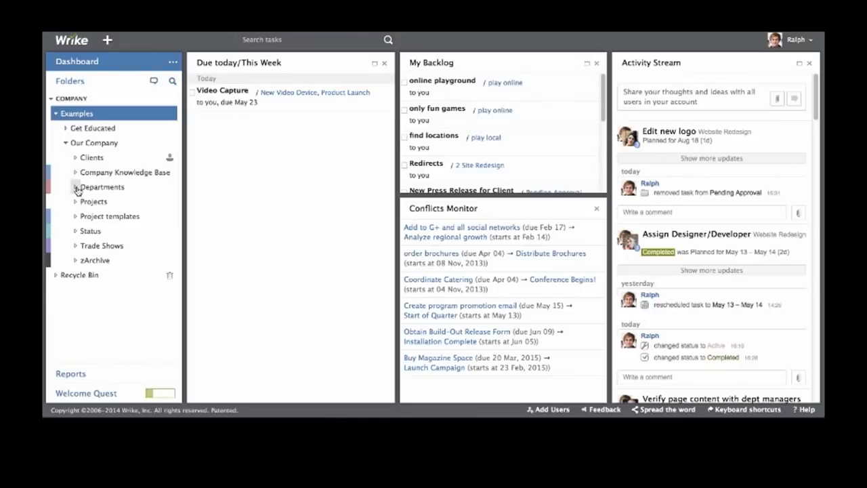
{"action": "left_click", "coordinate": [76, 187]}
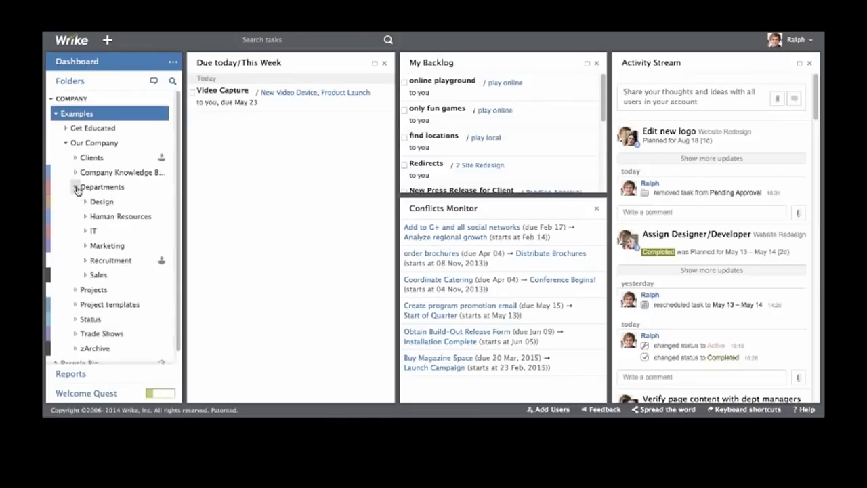
{"action": "left_click", "coordinate": [75, 188]}
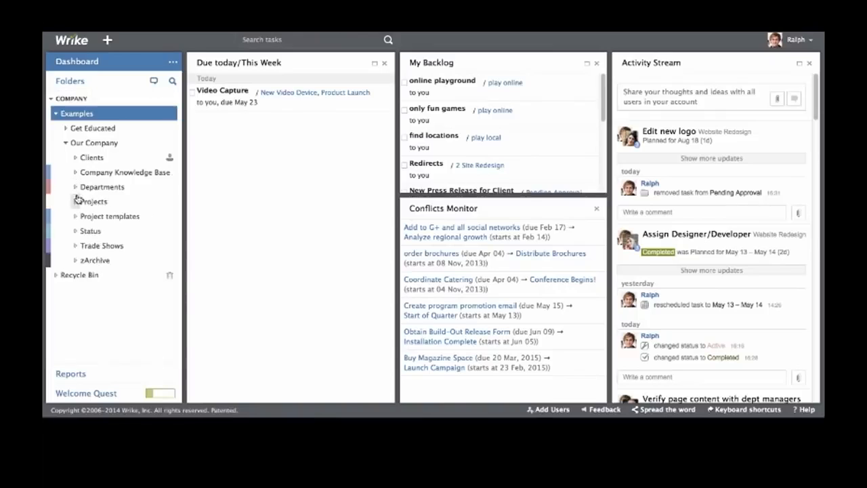
{"action": "left_click", "coordinate": [76, 202]}
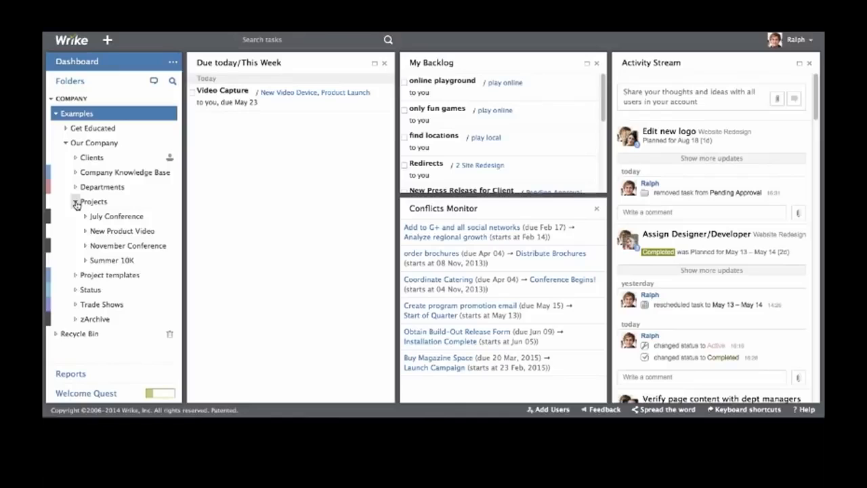
{"action": "left_click", "coordinate": [75, 203]}
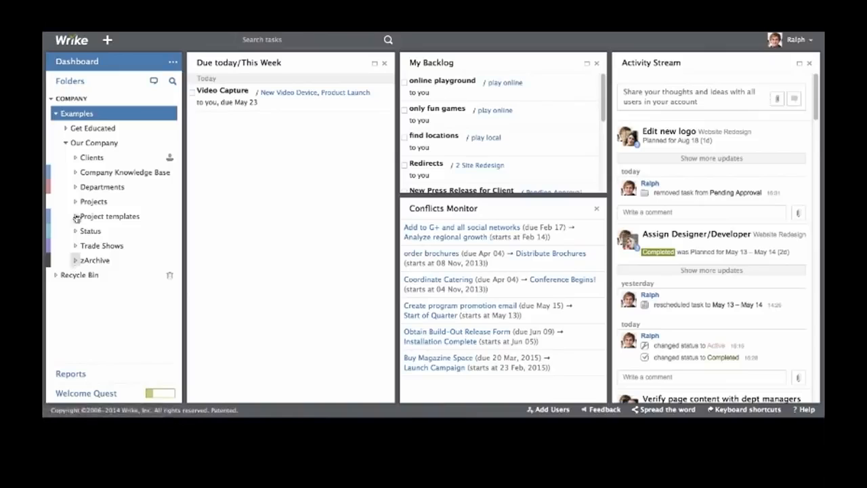
{"action": "left_click", "coordinate": [66, 143]}
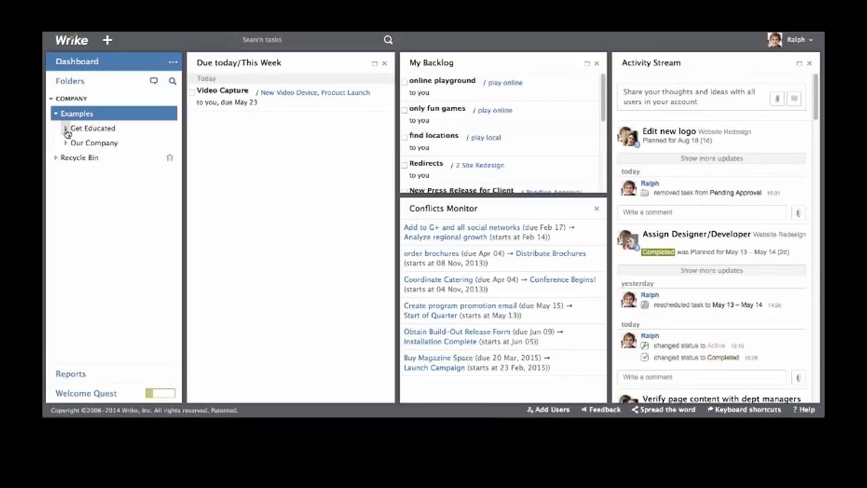
- Expand the Get Educated folder and each of its four team members' folders to view the projects inside
{"action": "left_click", "coordinate": [67, 130]}
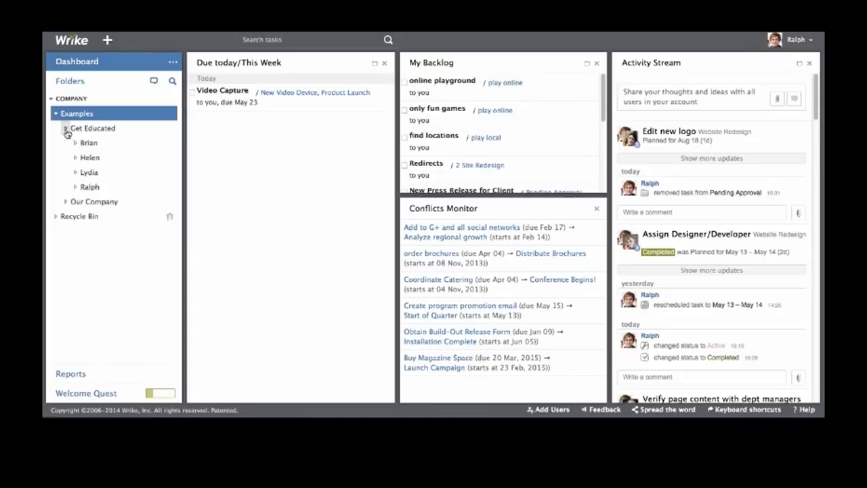
{"action": "left_click", "coordinate": [75, 187]}
{"action": "left_click", "coordinate": [75, 172]}
{"action": "left_click", "coordinate": [76, 157]}
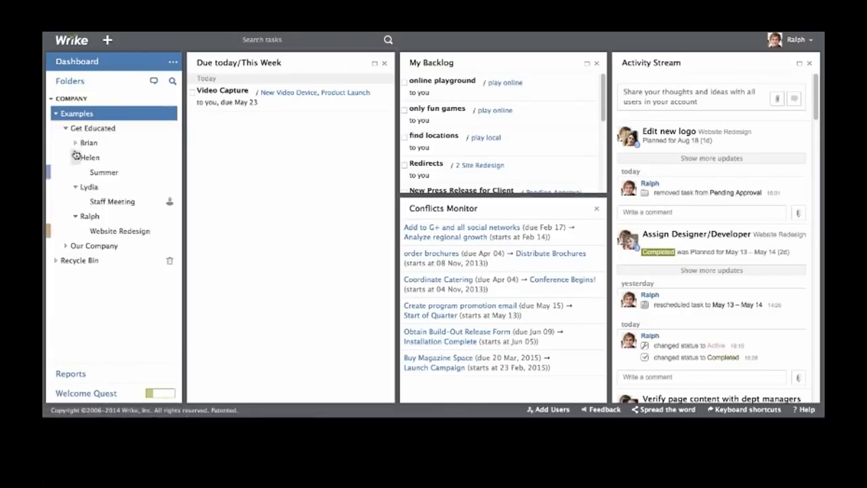
{"action": "left_click", "coordinate": [75, 143]}
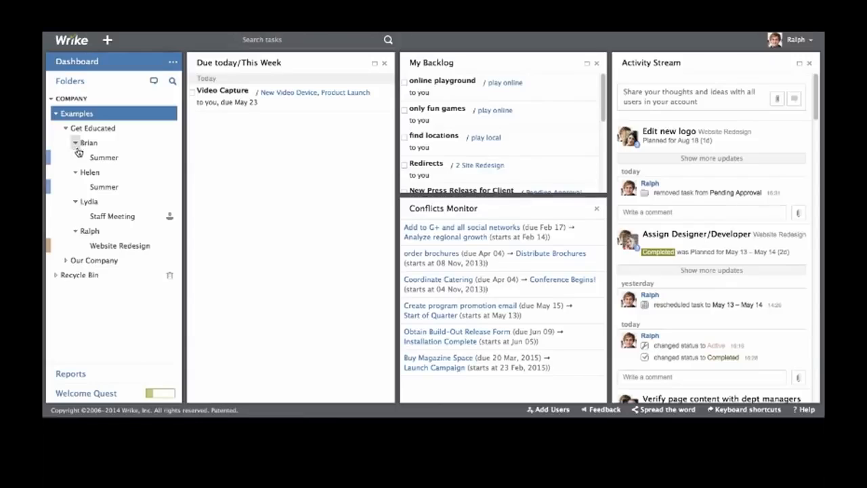
- Show the Summer folder's details and include the folder in the third team member's folder under Get Educated
{"action": "left_click", "coordinate": [105, 188]}
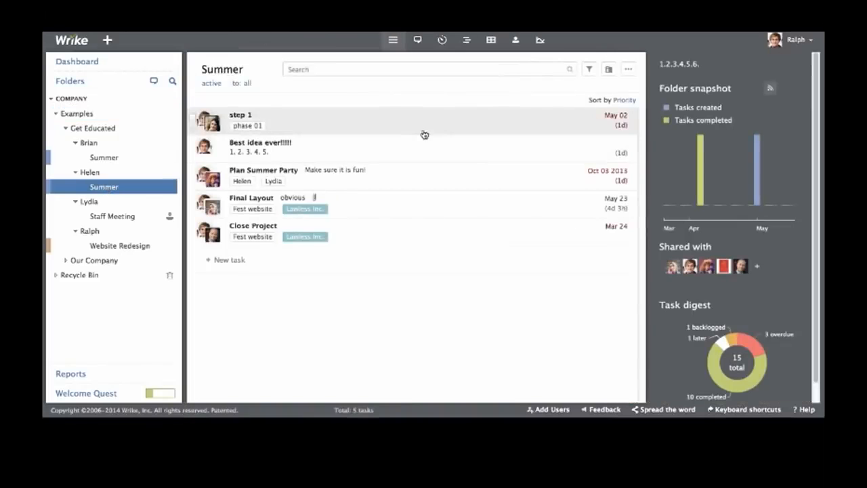
{"action": "left_click", "coordinate": [609, 76]}
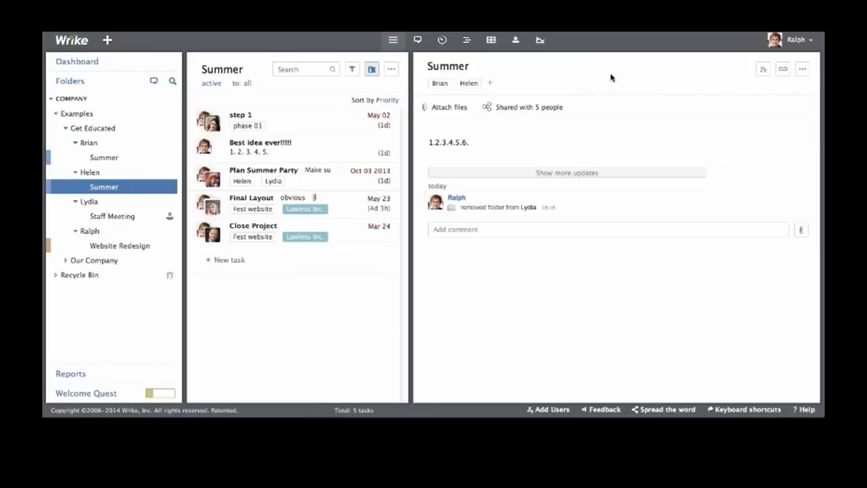
{"action": "left_click", "coordinate": [490, 84]}
{"action": "type", "text": "ly"}
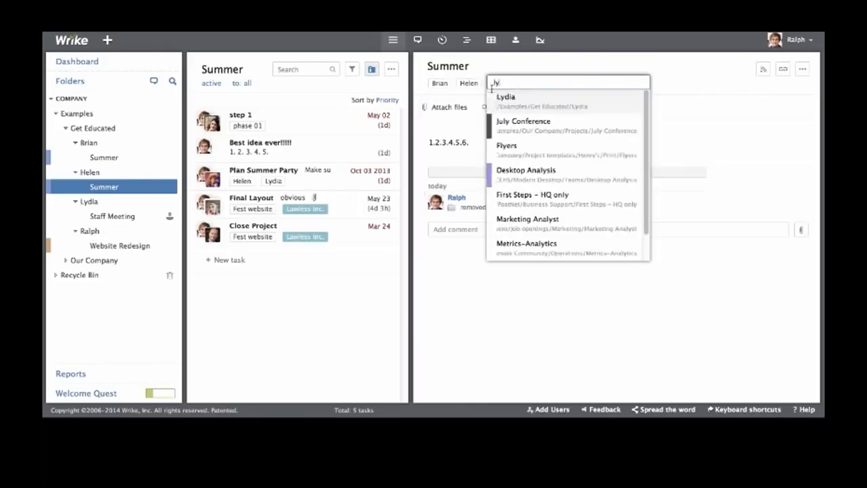
{"action": "left_click", "coordinate": [503, 100]}
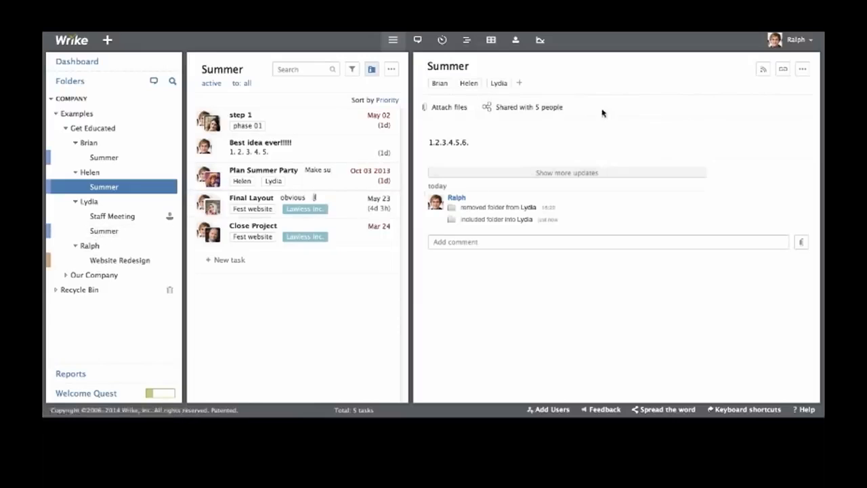
- Remove the Summer folder from the third team member's folder
{"action": "left_click", "coordinate": [520, 84]}
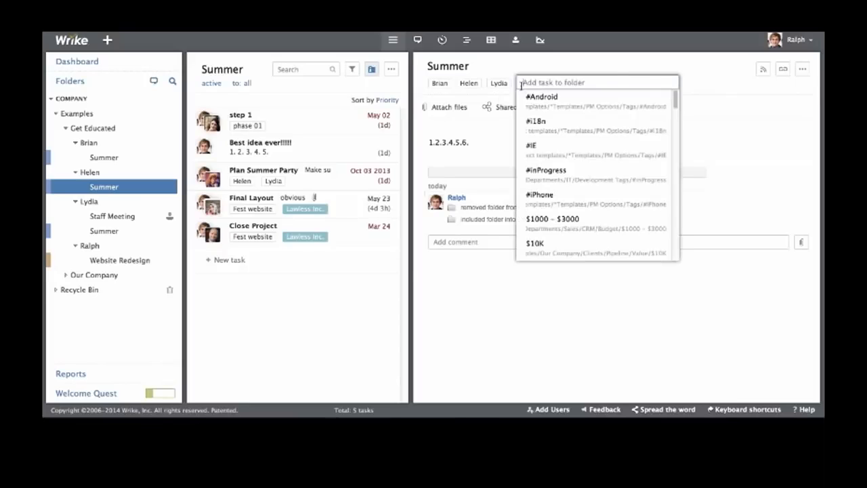
{"action": "left_click", "coordinate": [702, 93]}
{"action": "mouse_move", "coordinate": [495, 88]}
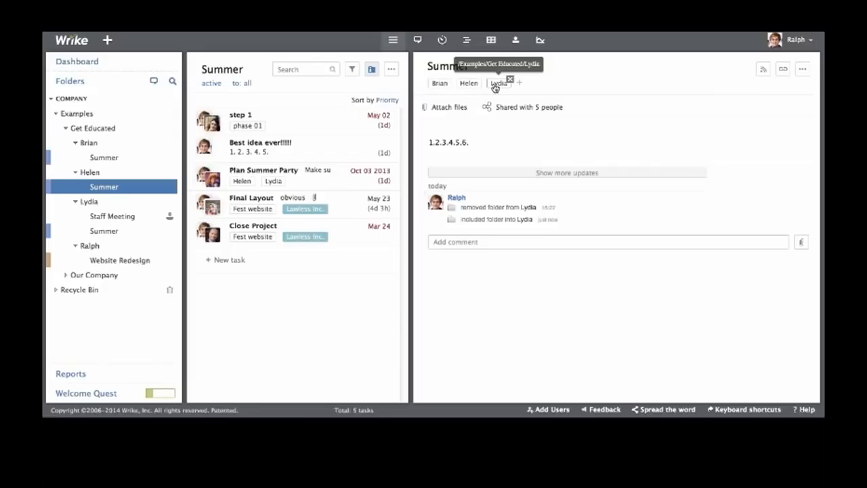
{"action": "left_click", "coordinate": [510, 81]}
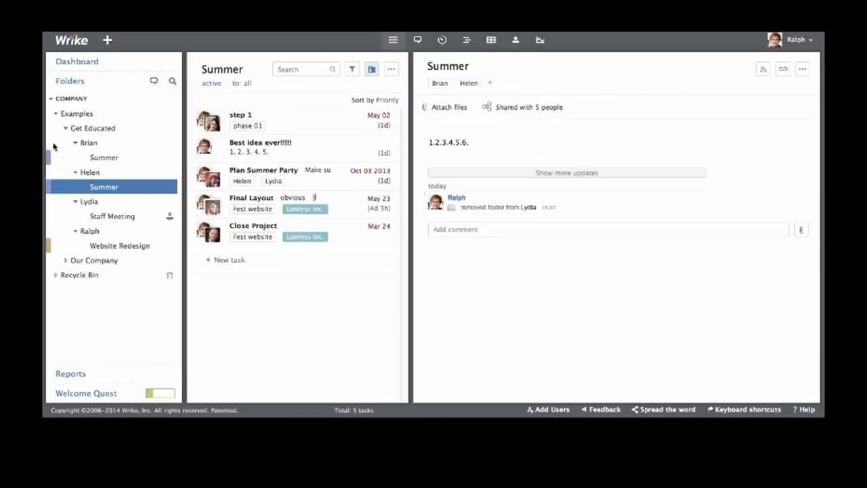
- Go back to the Dashboard, collapse the Examples folder and create a company-level folder named Statuses
{"action": "left_click", "coordinate": [78, 62]}
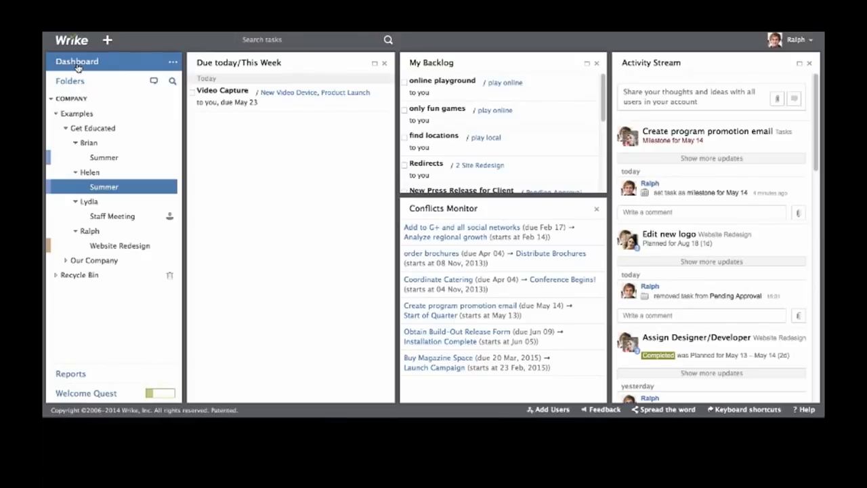
{"action": "left_click", "coordinate": [56, 114]}
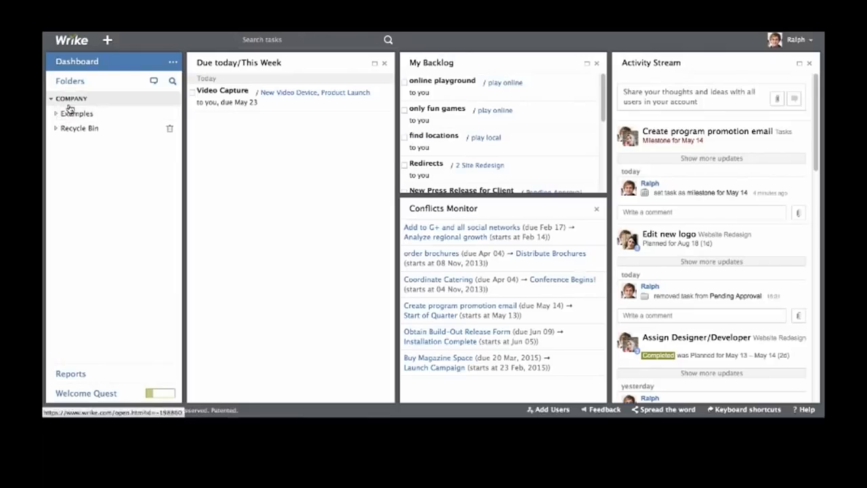
{"action": "right_click", "coordinate": [70, 101]}
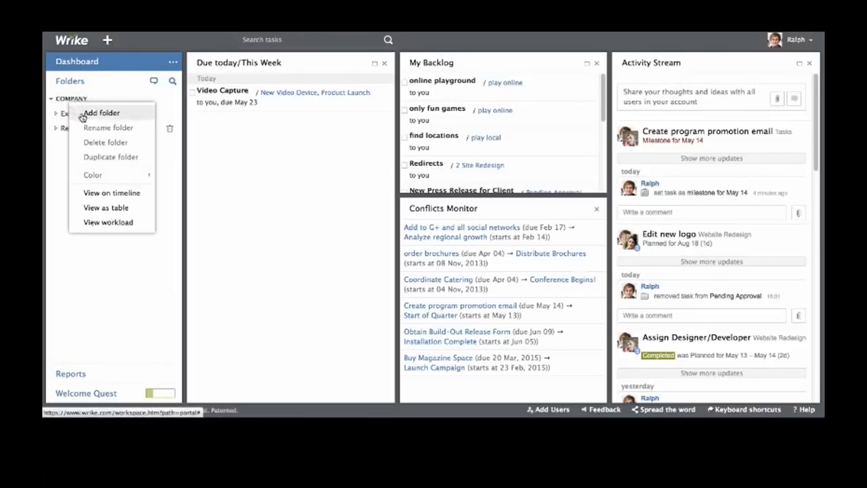
{"action": "left_click", "coordinate": [87, 113]}
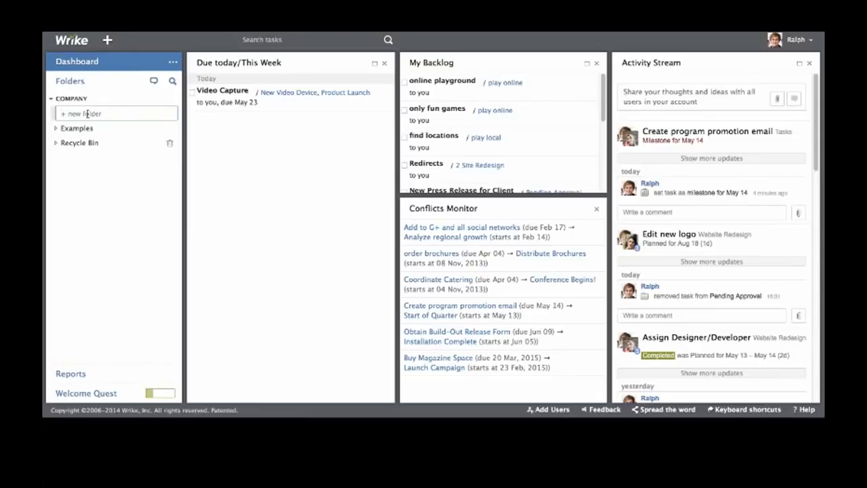
{"action": "type", "text": "Statues"}
{"action": "key", "text": "BackSpace"}
{"action": "key", "text": "BackSpace"}
{"action": "key", "text": "BackSpace"}
{"action": "type", "text": "uses"}
{"action": "key", "text": "Return"}
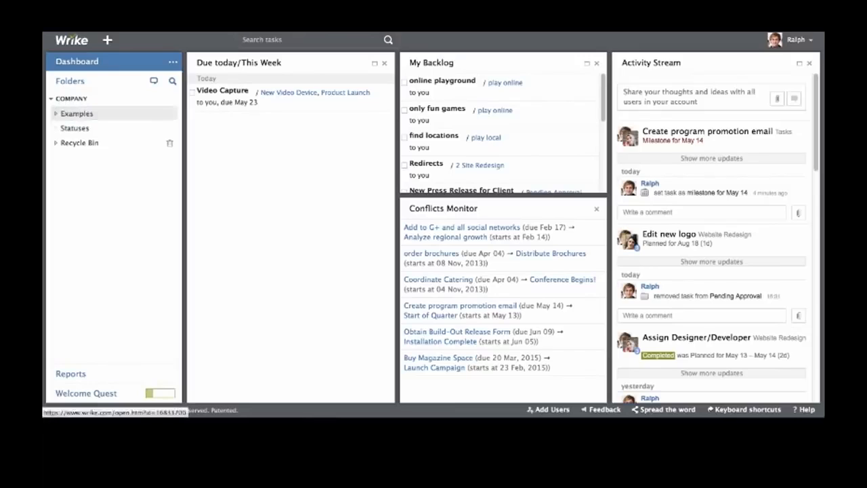
- Create a subfolder named Pending Customer Approval inside the Statuses folder
{"action": "right_click", "coordinate": [72, 130]}
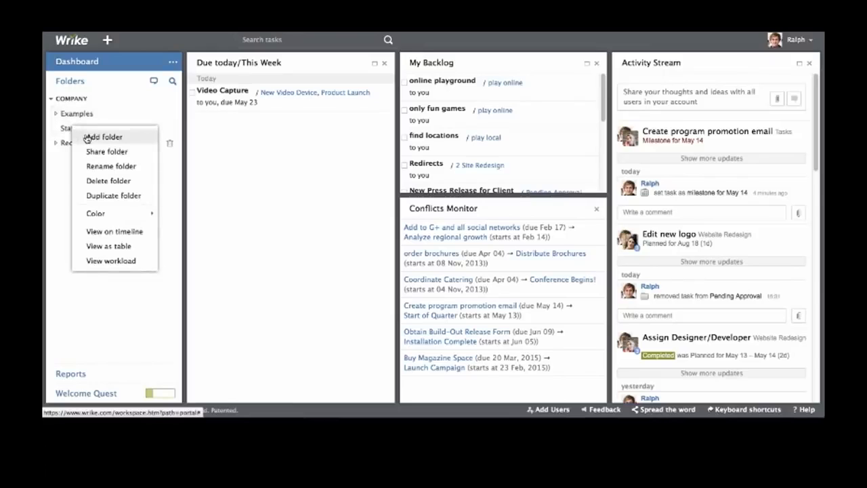
{"action": "left_click", "coordinate": [88, 137]}
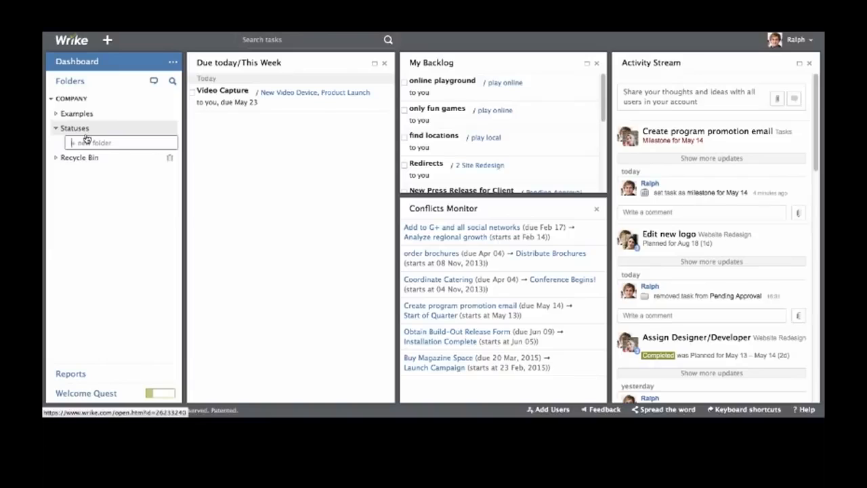
{"action": "type", "text": "Pending Customer A"}
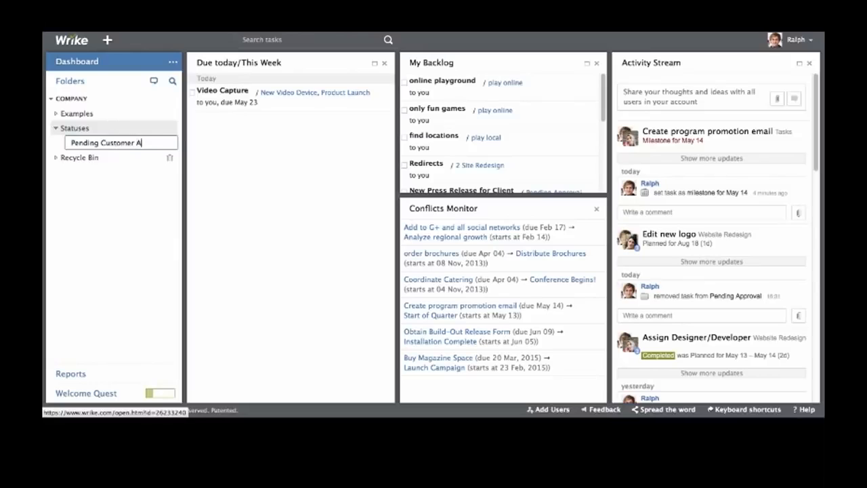
{"action": "type", "text": "pproval"}
{"action": "key", "text": "Return"}
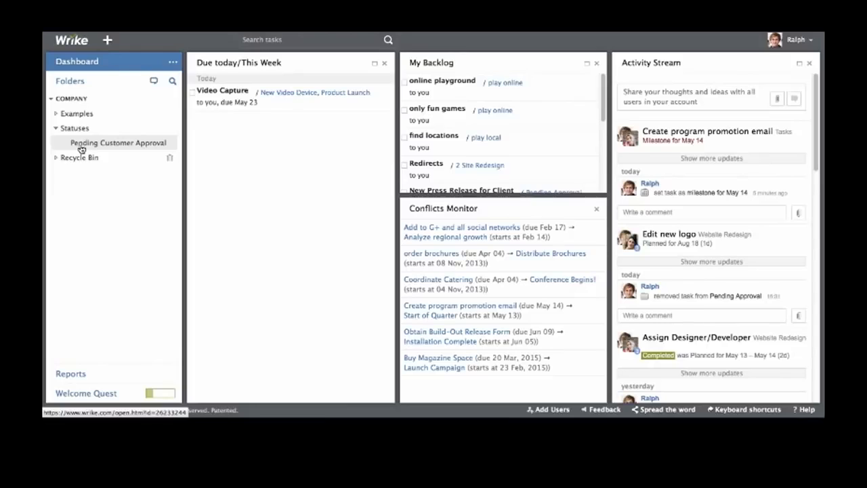
- Open the Website Redesign folder under Get Educated and include its First Draft task in the Pending Customer Approval folder
{"action": "left_click", "coordinate": [56, 114]}
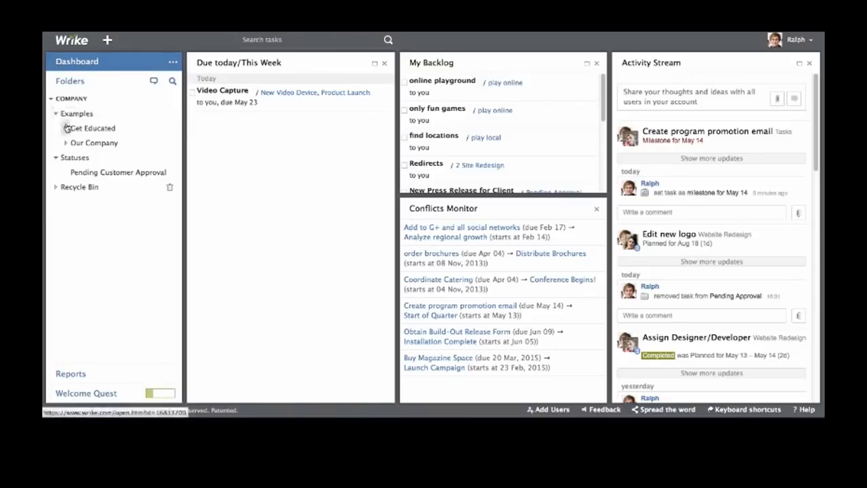
{"action": "left_click", "coordinate": [65, 143]}
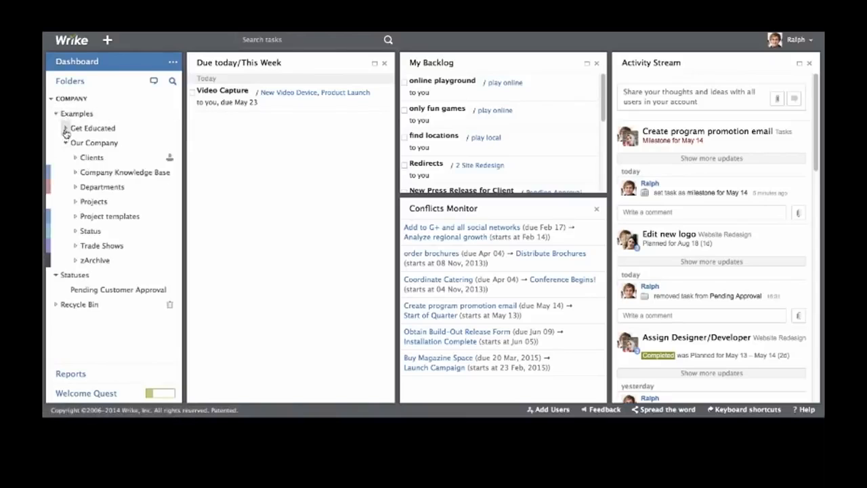
{"action": "left_click", "coordinate": [65, 128]}
{"action": "left_click", "coordinate": [65, 200]}
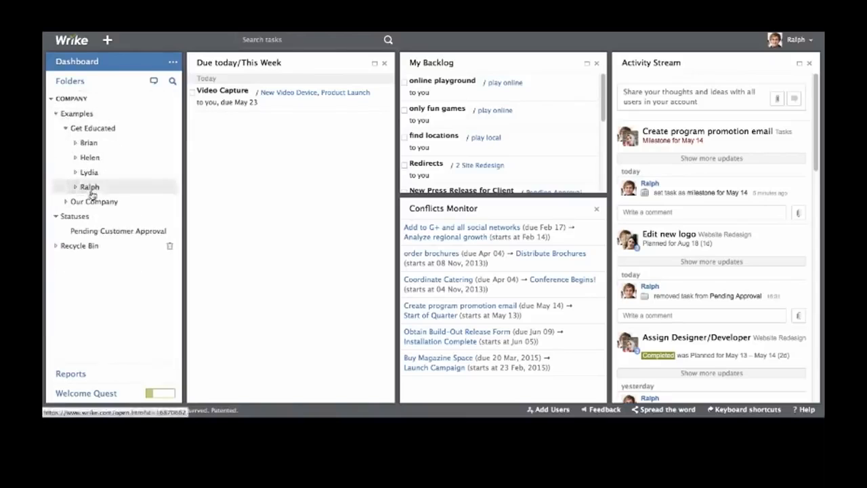
{"action": "left_click", "coordinate": [76, 187]}
{"action": "left_click", "coordinate": [98, 201]}
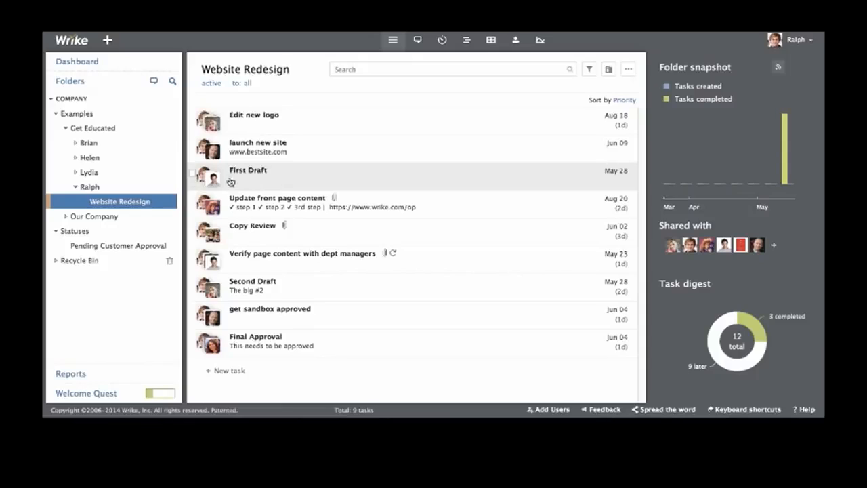
{"action": "left_click", "coordinate": [193, 176]}
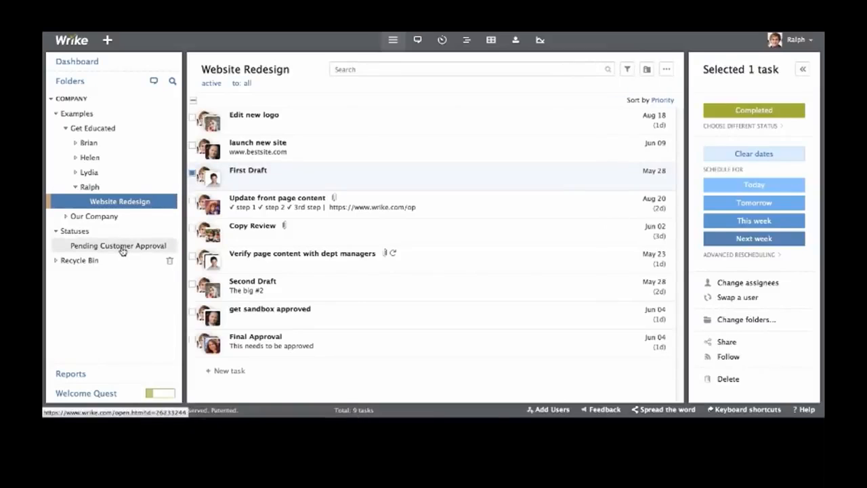
{"action": "left_click_drag", "start_coordinate": [122, 251], "coordinate": [234, 185]}
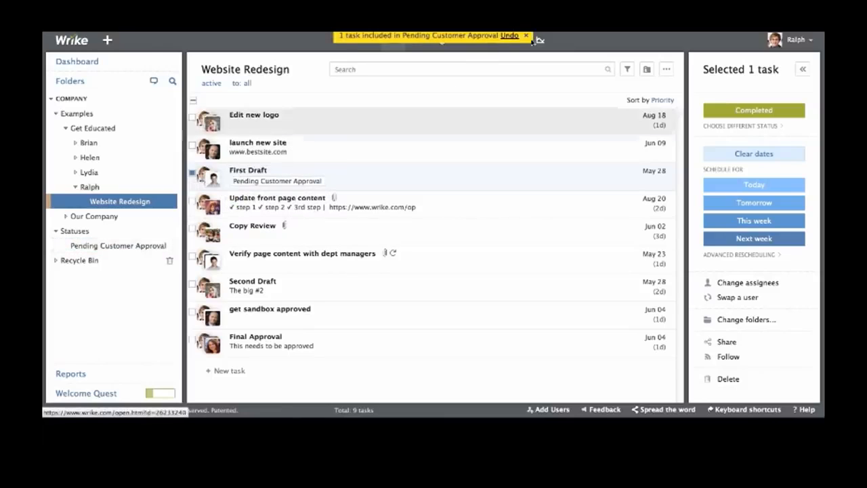
- Open the First Draft task, color the Pending Customer Approval folder purple, and close the task's details
{"action": "left_click", "coordinate": [344, 177]}
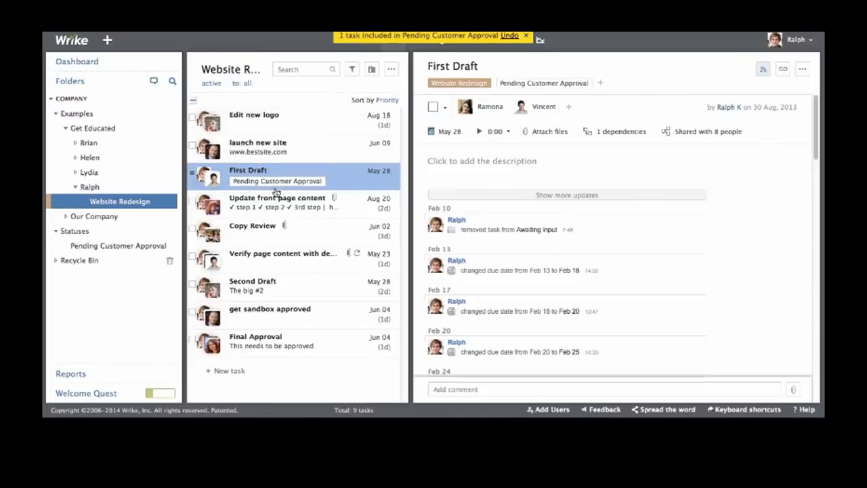
{"action": "right_click", "coordinate": [115, 251]}
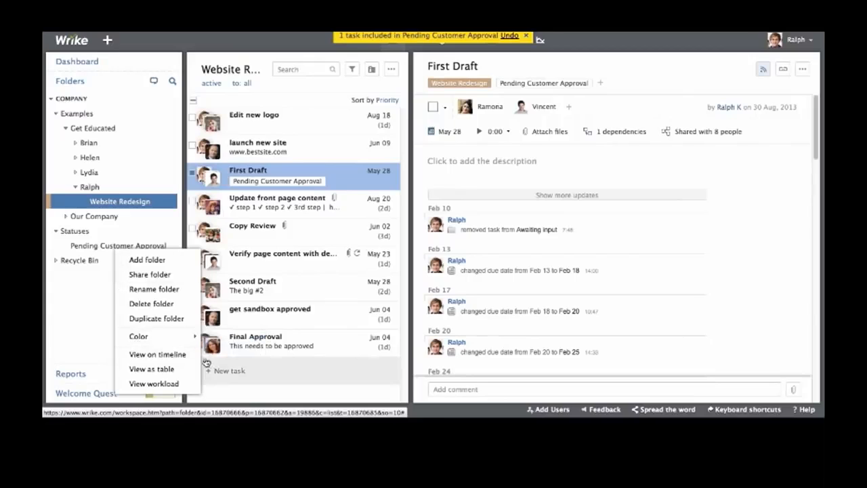
{"action": "mouse_move", "coordinate": [191, 339]}
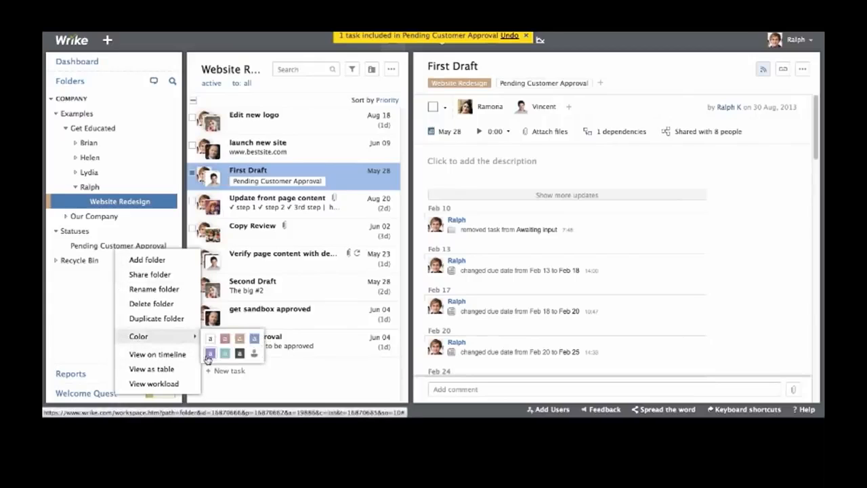
{"action": "left_click", "coordinate": [210, 353]}
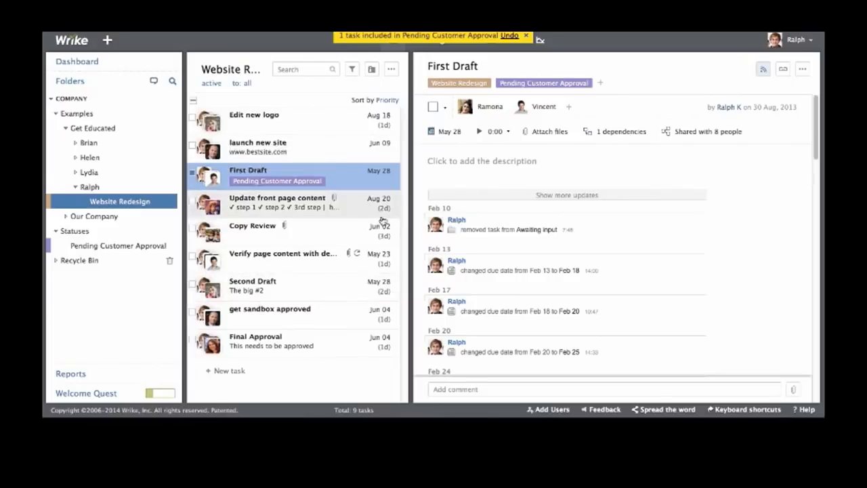
{"action": "left_click", "coordinate": [526, 36]}
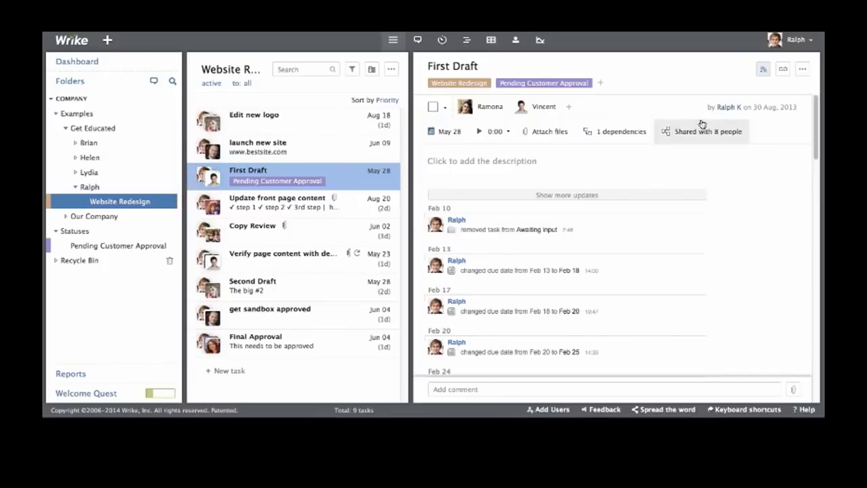
{"action": "left_click", "coordinate": [803, 70]}
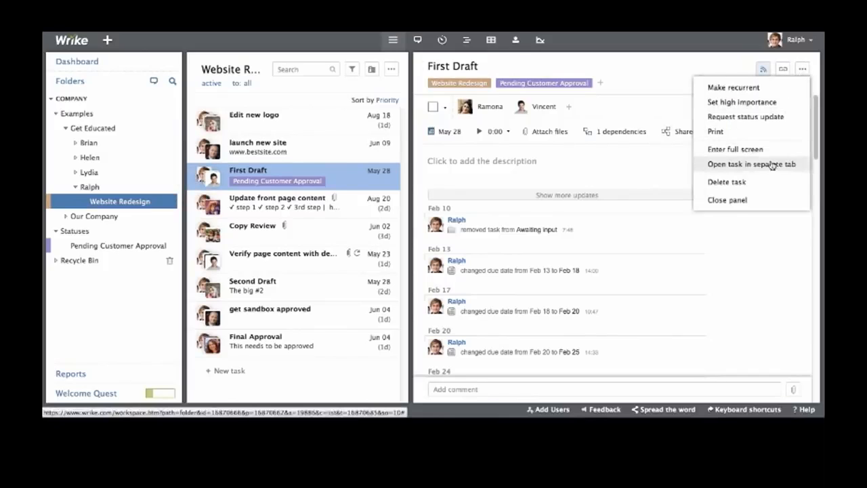
{"action": "left_click", "coordinate": [727, 200]}
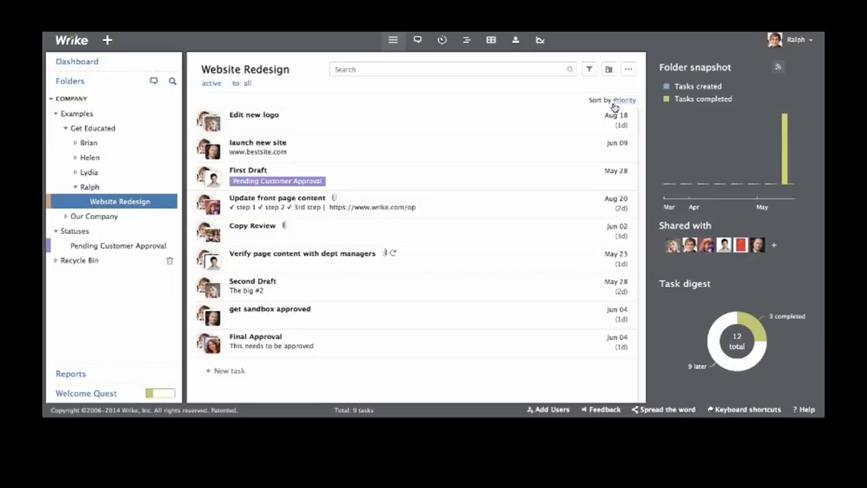
- Move First Draft to the top of the Website Redesign task list and sort the list by date
{"action": "left_click_drag", "start_coordinate": [441, 180], "coordinate": [441, 120]}
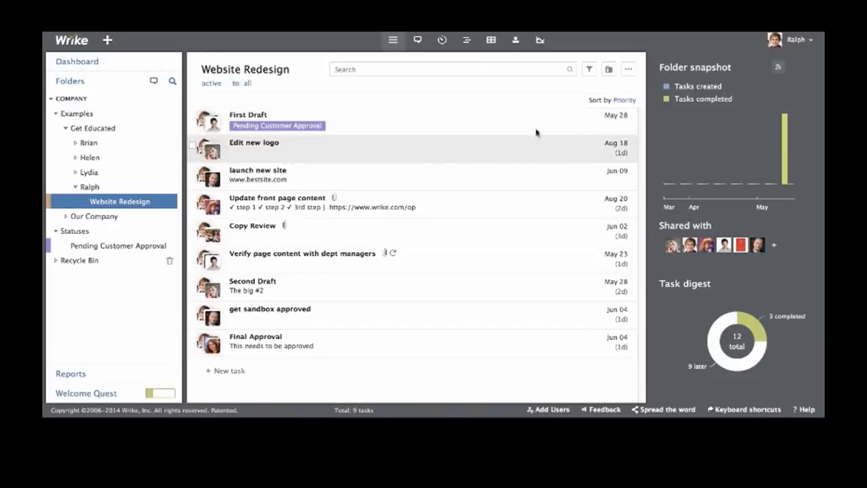
{"action": "left_click", "coordinate": [624, 102]}
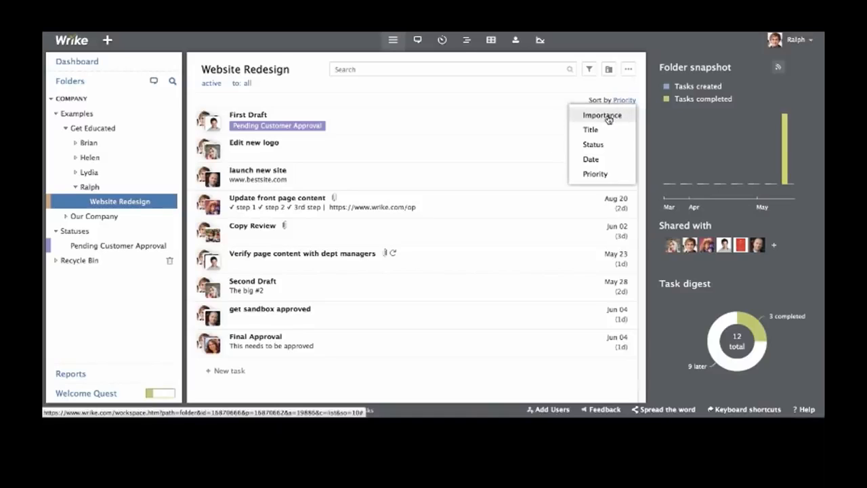
{"action": "left_click", "coordinate": [592, 160]}
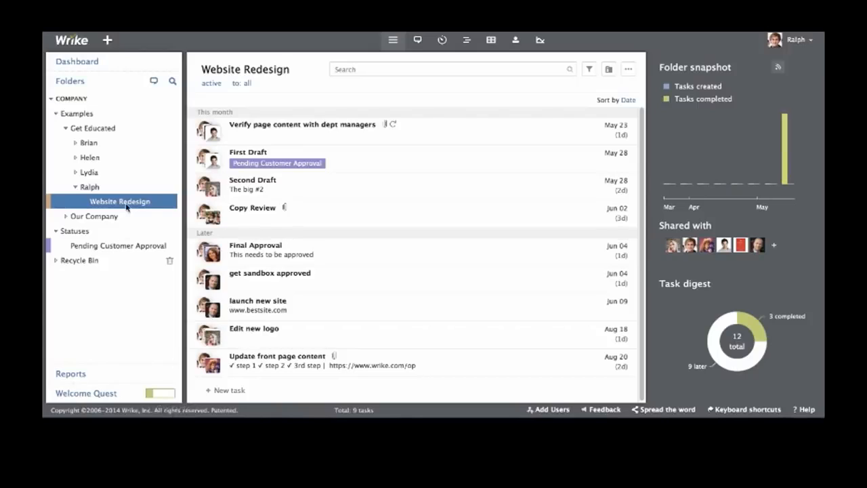
- Open the Company level and show the tasks from its descendant folders
{"action": "left_click", "coordinate": [71, 101]}
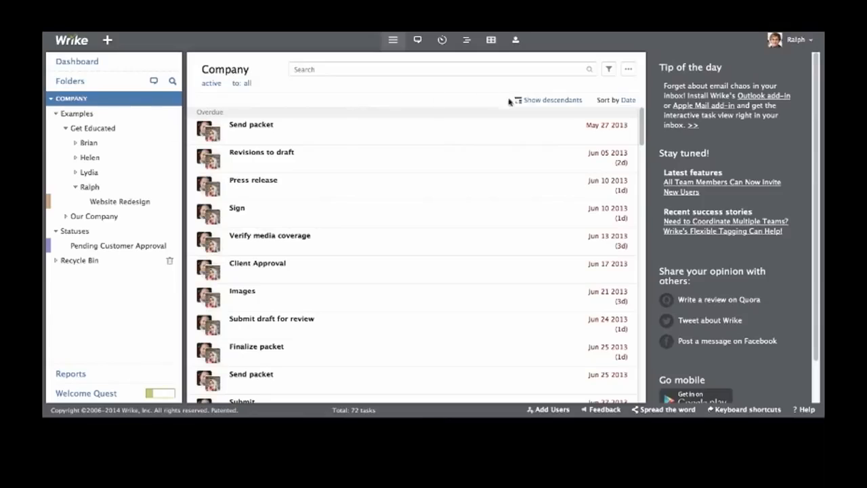
{"action": "left_click", "coordinate": [551, 104]}
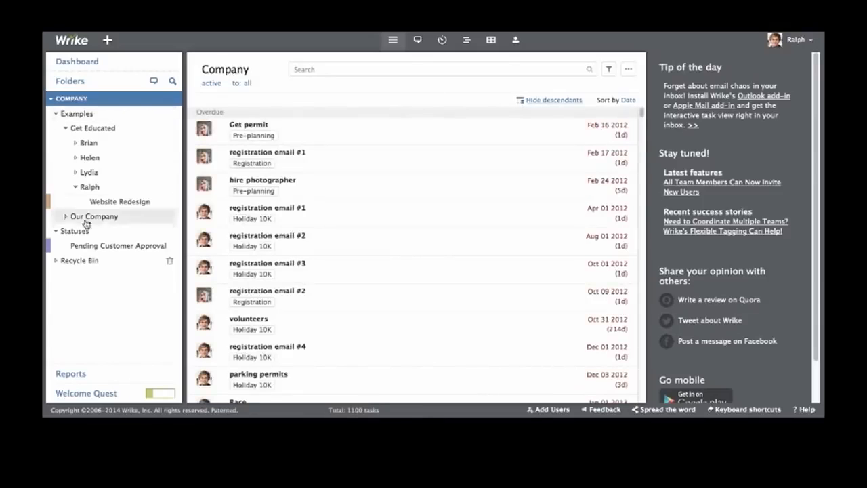
- View the tasks in the Statuses folder and collapse the Get Educated folder under Examples
{"action": "left_click", "coordinate": [75, 187]}
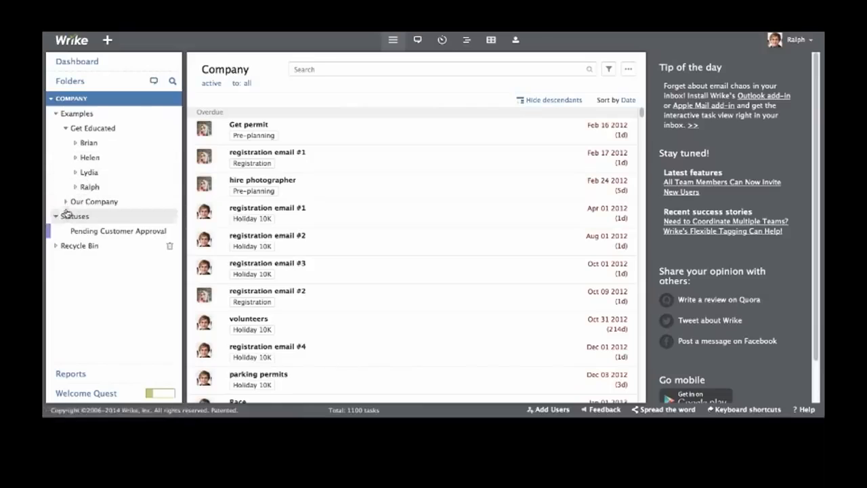
{"action": "left_click", "coordinate": [61, 216]}
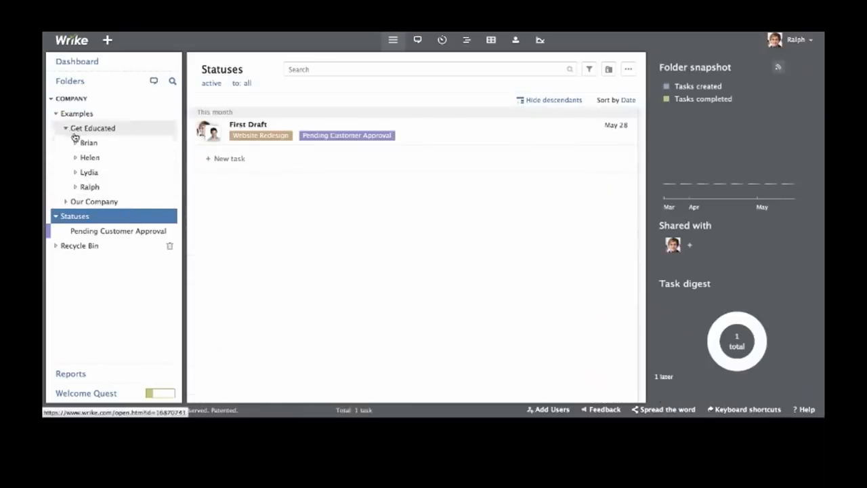
{"action": "left_click", "coordinate": [57, 115]}
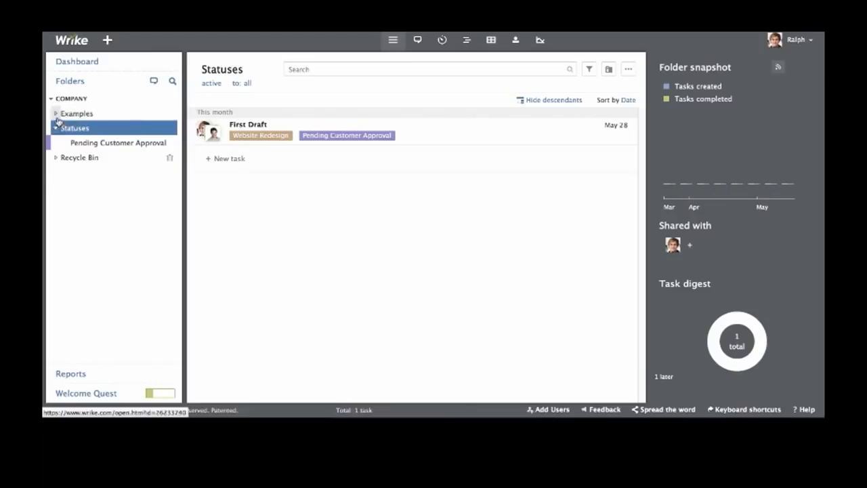
{"action": "left_click", "coordinate": [56, 115]}
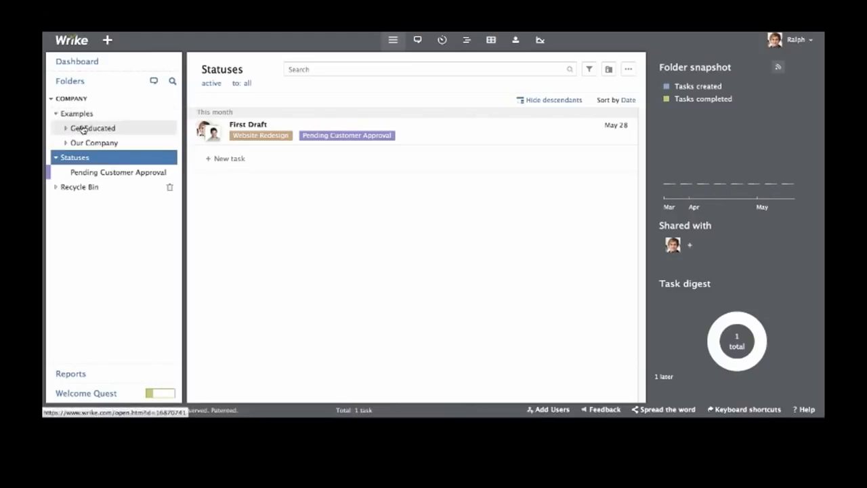
- Return to the Company level and switch the display of descendant folders' tasks off and on again
{"action": "left_click", "coordinate": [72, 98]}
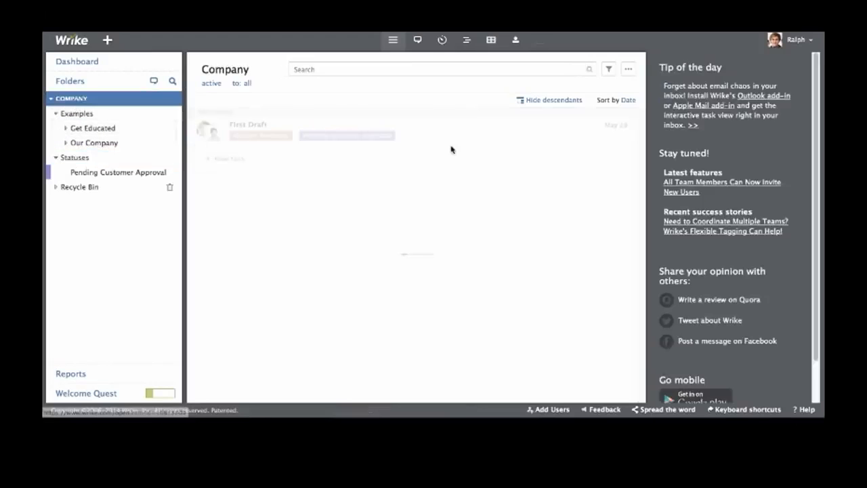
{"action": "left_click", "coordinate": [552, 101]}
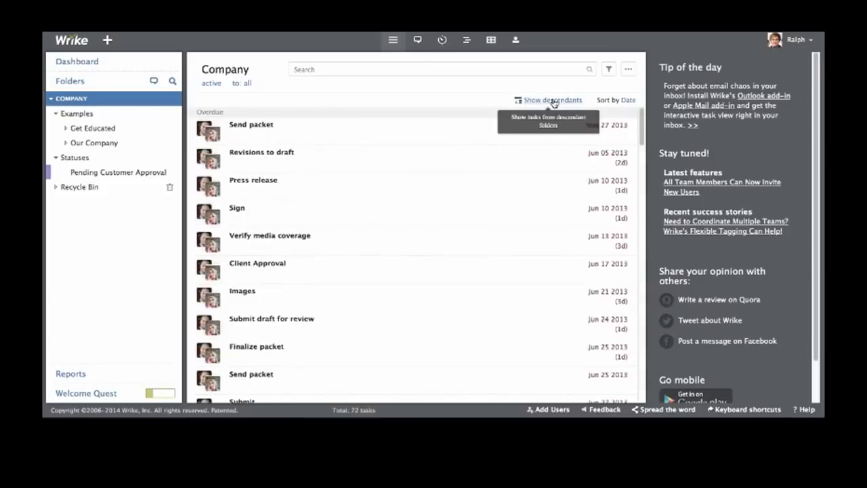
{"action": "left_click", "coordinate": [552, 100]}
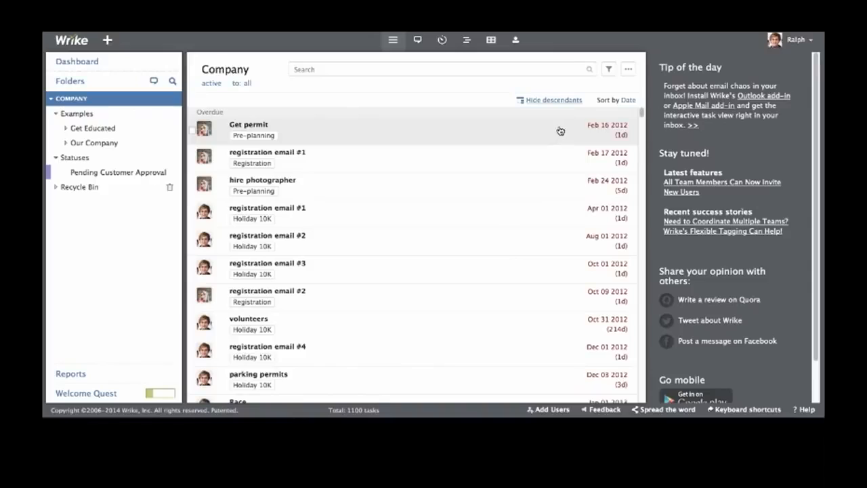
- Open the task filters for the Company level and look through the available advanced filter types
{"action": "left_click", "coordinate": [608, 70]}
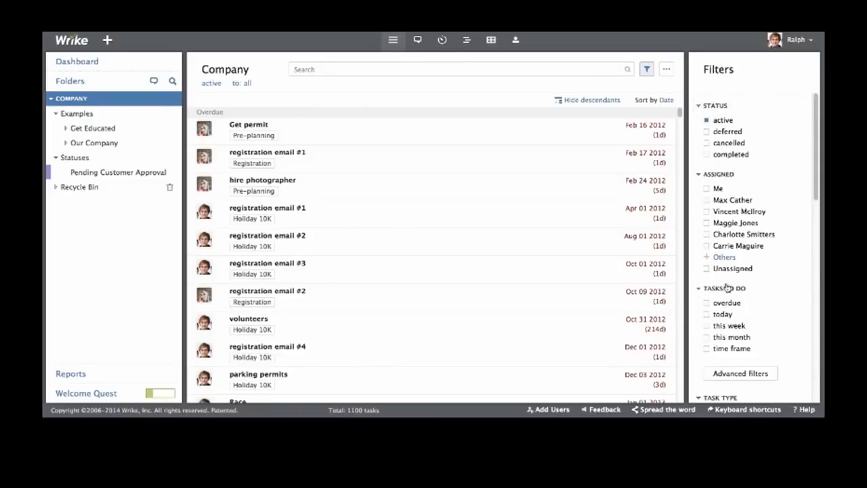
{"action": "left_click", "coordinate": [747, 377]}
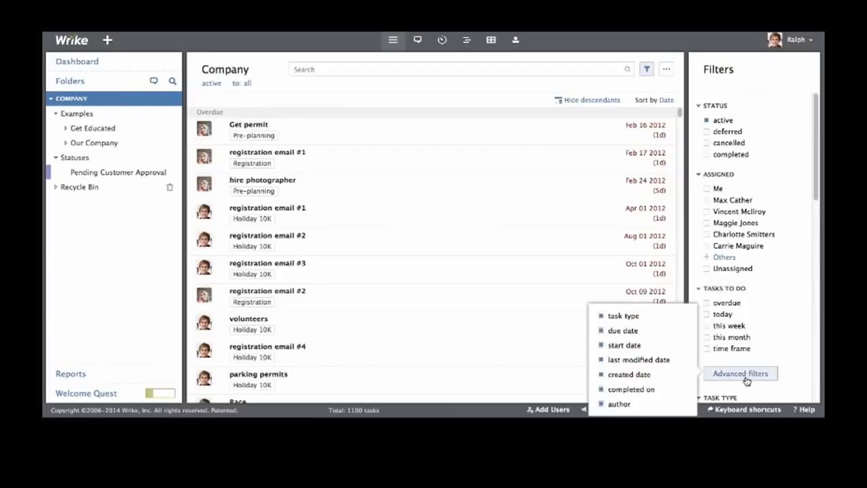
{"action": "left_click", "coordinate": [787, 374]}
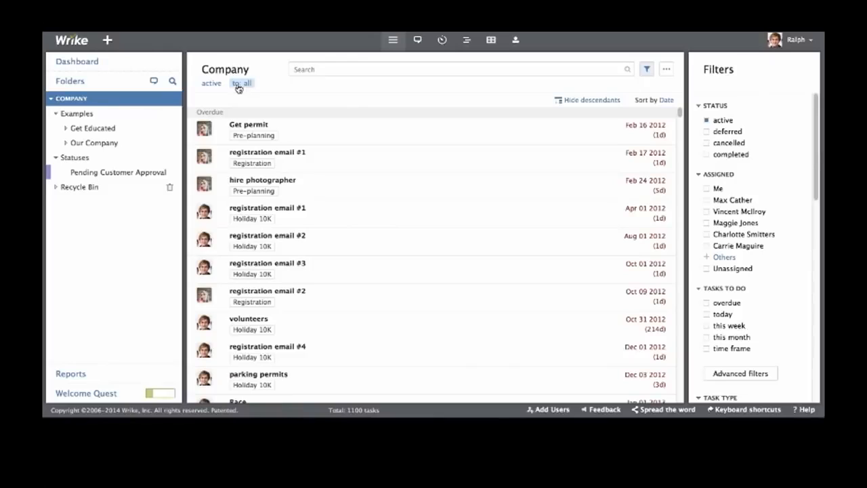
- Filter the Company tasks to those assigned to Me or the first four listed teammates and with a due date of this week
{"action": "left_click", "coordinate": [707, 190]}
{"action": "left_click", "coordinate": [707, 201]}
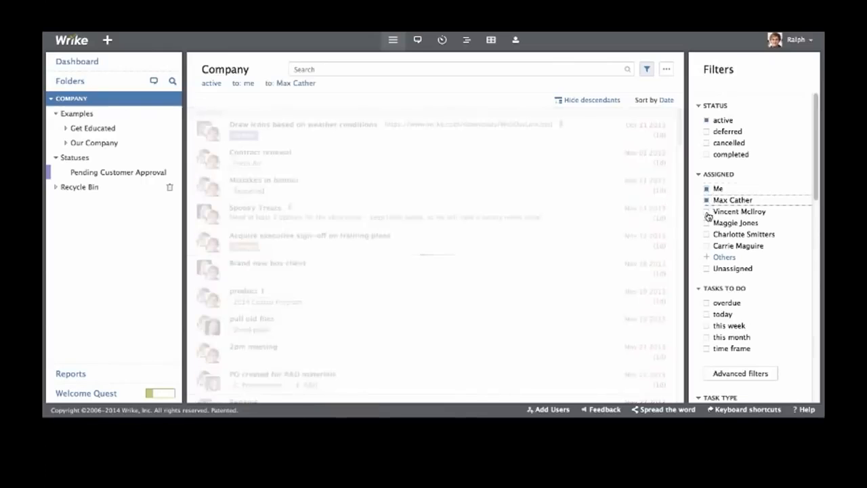
{"action": "left_click", "coordinate": [707, 212]}
{"action": "left_click", "coordinate": [707, 234]}
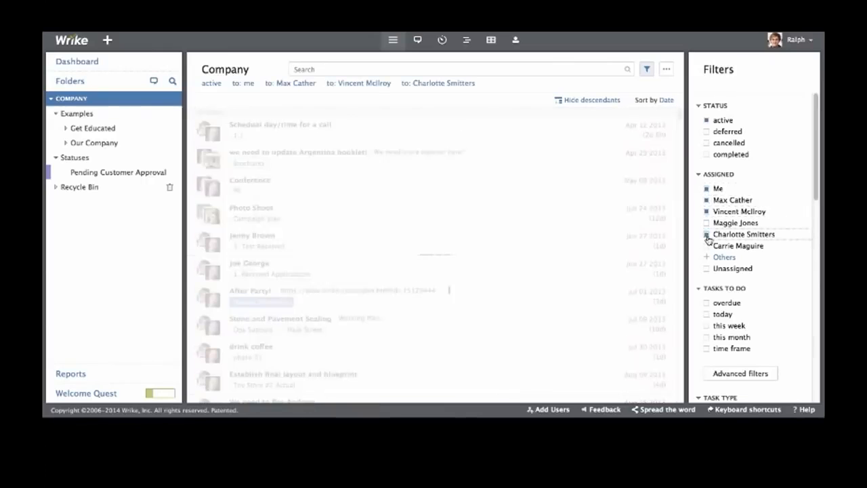
{"action": "left_click", "coordinate": [707, 224]}
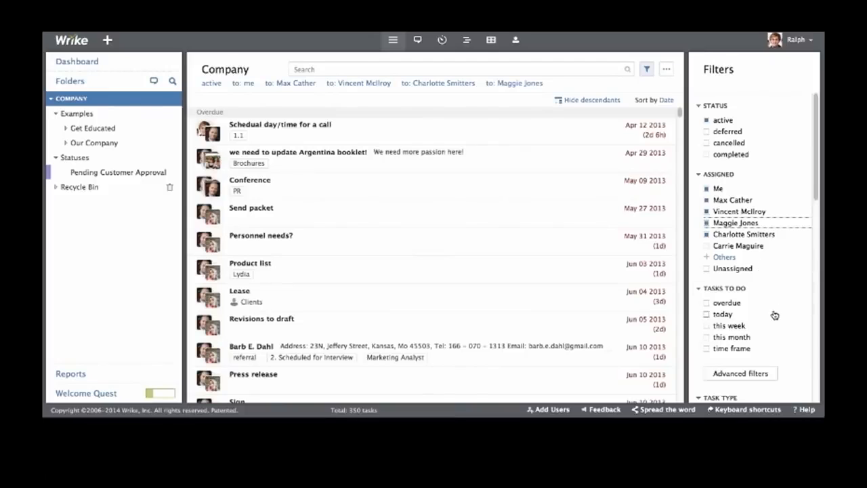
{"action": "scroll", "coordinate": [774, 315], "scroll_direction": "down", "scroll_amount": 3}
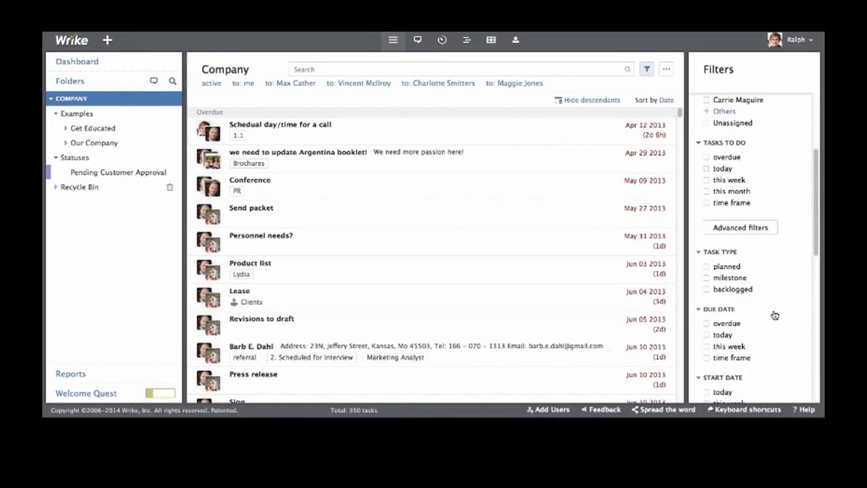
{"action": "left_click", "coordinate": [707, 347]}
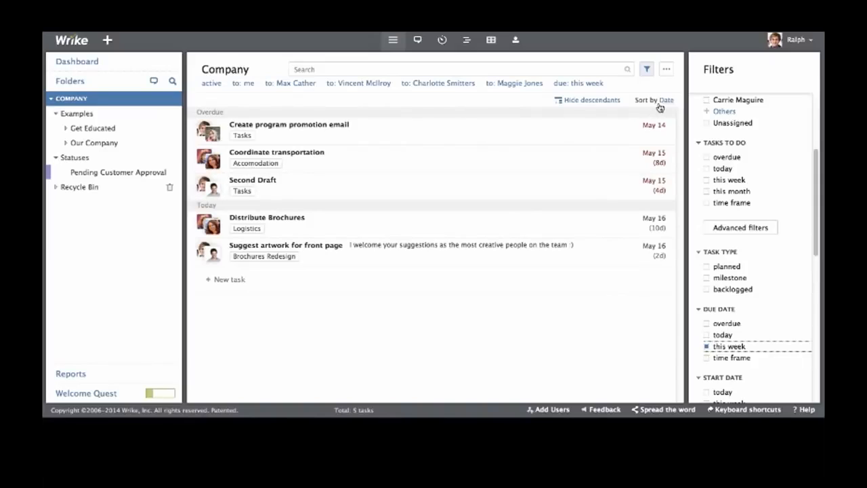
- Add the filtered task view to the Dashboard under the name "My team: This week"
{"action": "left_click", "coordinate": [667, 70]}
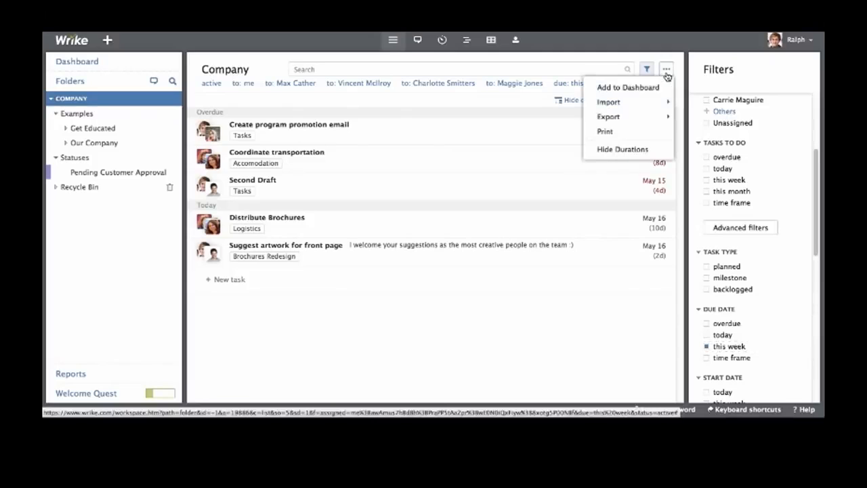
{"action": "left_click", "coordinate": [626, 88]}
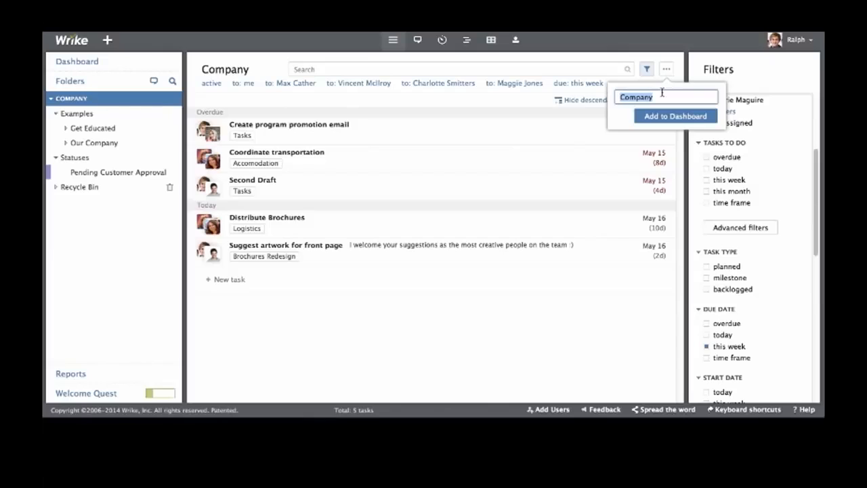
{"action": "key", "text": "BackSpace"}
{"action": "type", "text": "My team: This week"}
{"action": "left_click", "coordinate": [676, 117]}
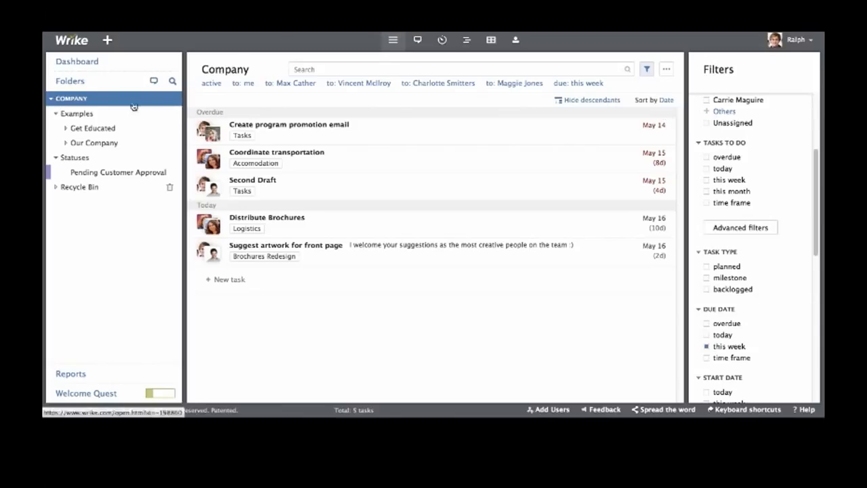
- Open the Dashboard and mark the Distribute Brochures task as completed in the "My team: This week" widget
{"action": "left_click", "coordinate": [101, 64]}
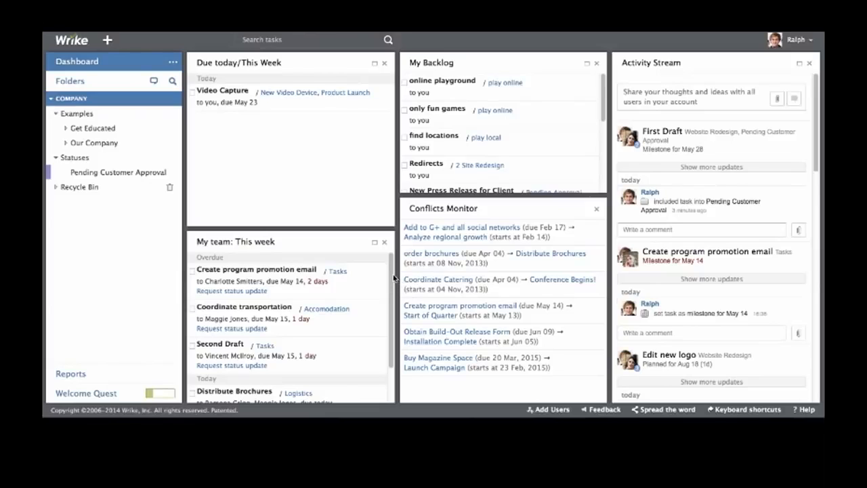
{"action": "left_click_drag", "start_coordinate": [392, 276], "coordinate": [391, 315]}
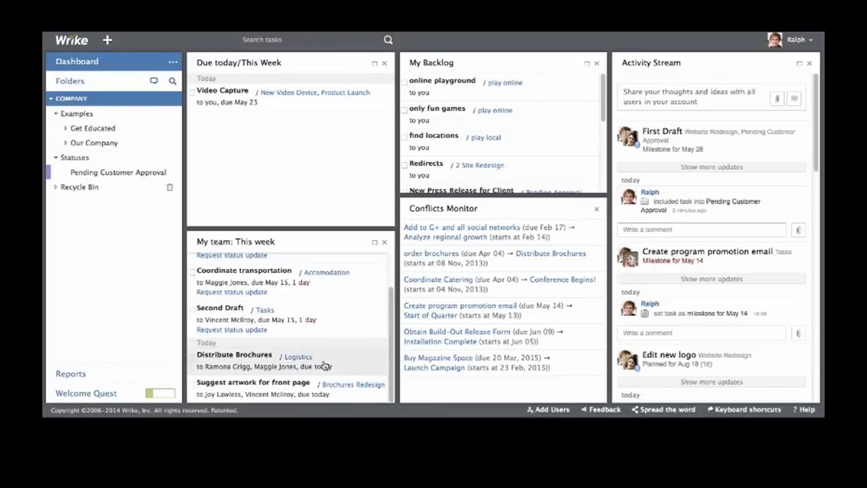
{"action": "left_click", "coordinate": [193, 358]}
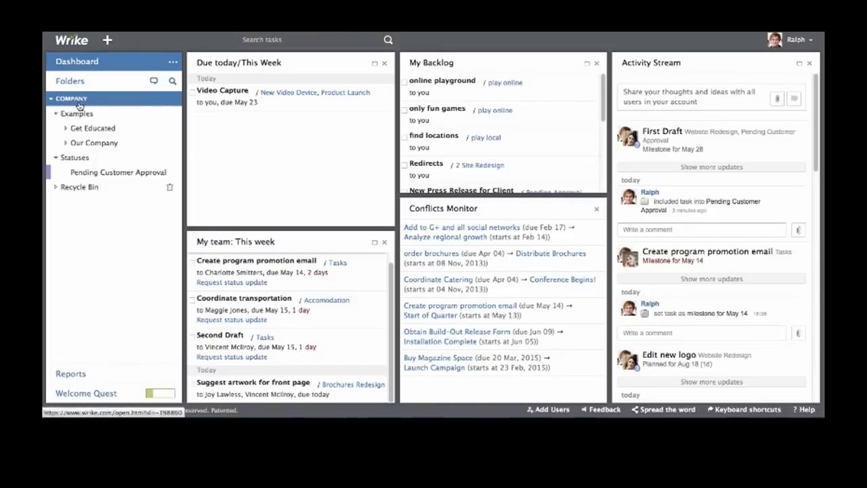
- Expand the Our Company folder and its Projects subfolder in the folder tree
{"action": "left_click", "coordinate": [66, 143]}
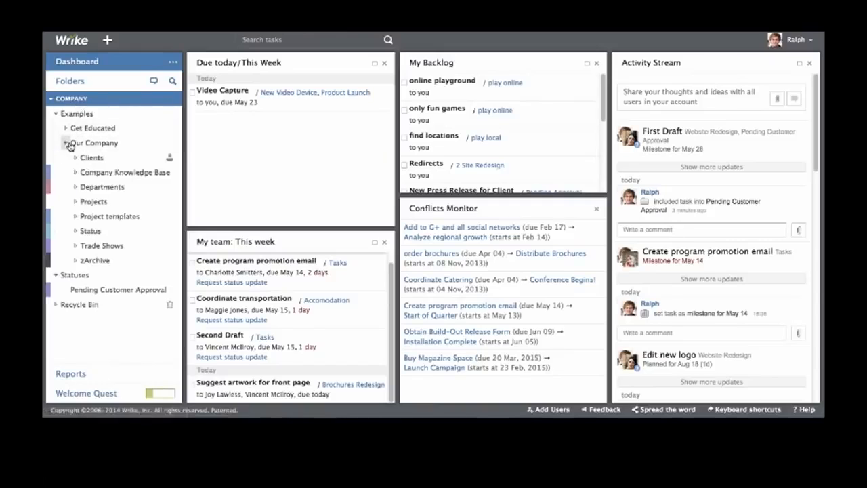
{"action": "left_click", "coordinate": [75, 201]}
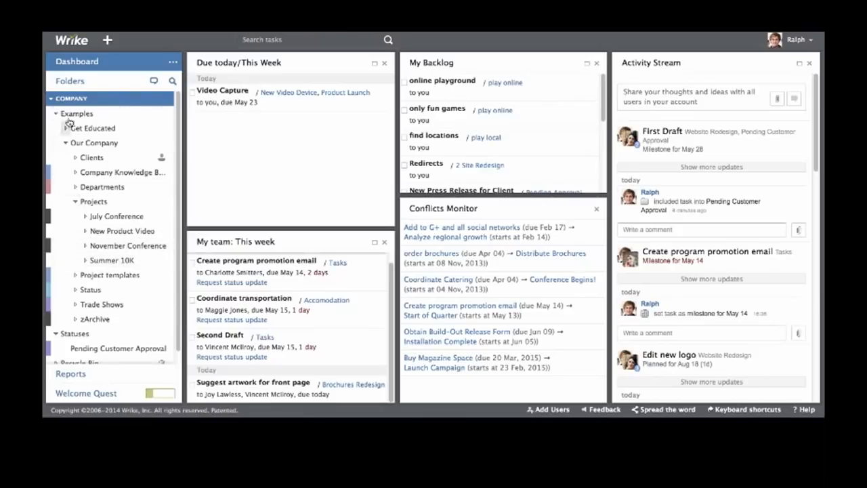
- Collapse the Projects and Our Company folders and list all Company tasks with descendants shown
{"action": "left_click", "coordinate": [76, 201]}
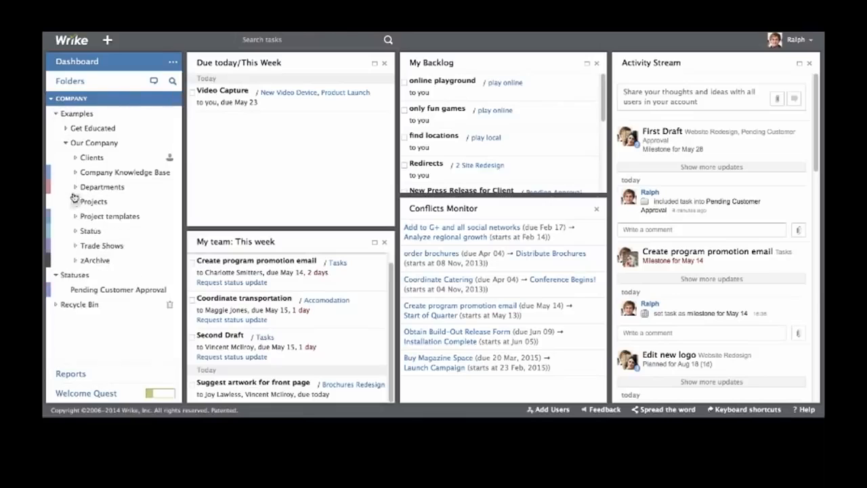
{"action": "left_click", "coordinate": [65, 144]}
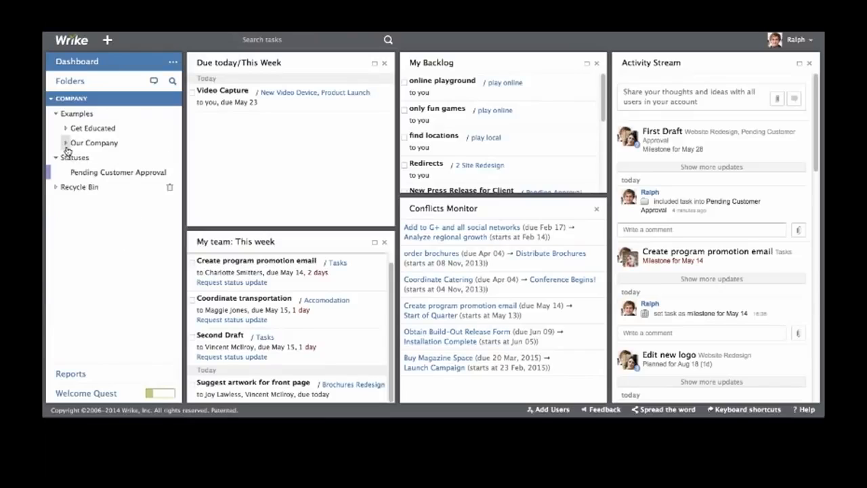
{"action": "left_click", "coordinate": [72, 102]}
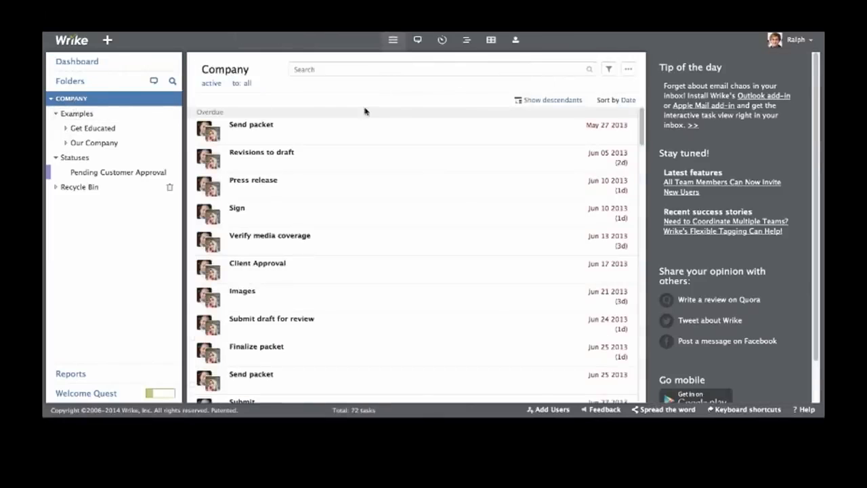
{"action": "left_click", "coordinate": [544, 103]}
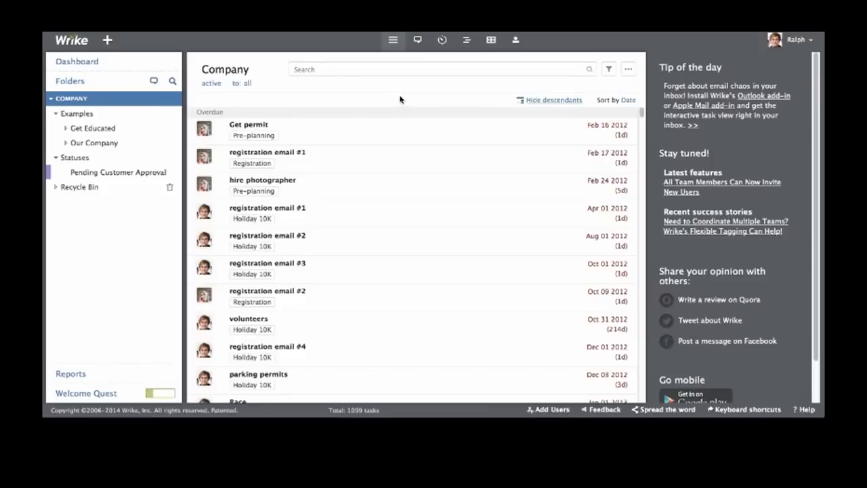
- Search the Company tasks for "client" and clear the search
{"action": "left_click", "coordinate": [326, 69]}
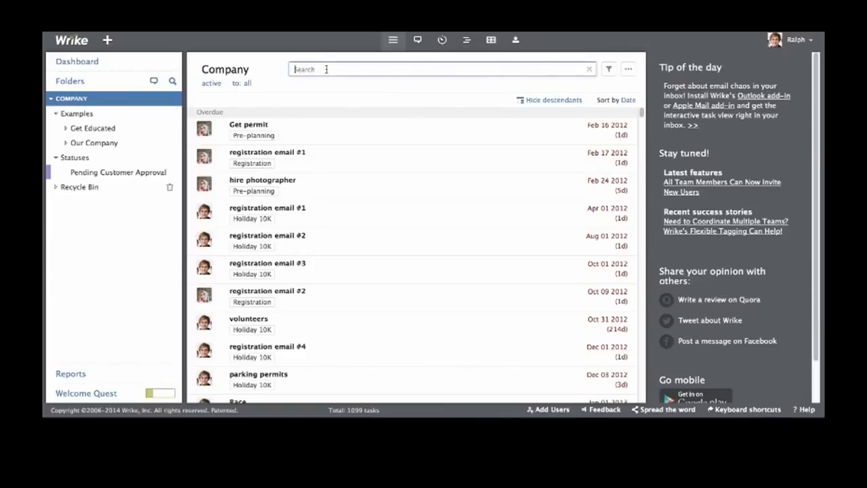
{"action": "type", "text": "client"}
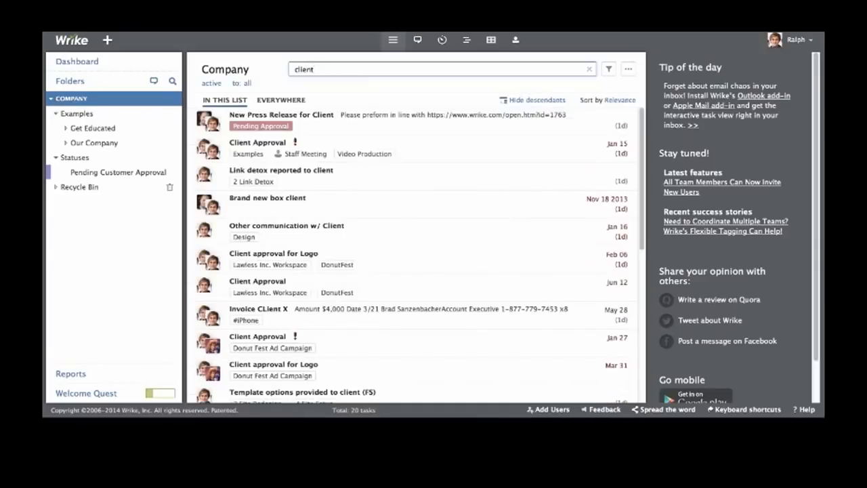
{"action": "key", "text": "BackSpace"}
{"action": "key", "text": "BackSpace"}
{"action": "key", "text": "BackSpace"}
{"action": "key", "text": "BackSpace"}
{"action": "key", "text": "BackSpace"}
{"action": "key", "text": "BackSpace"}
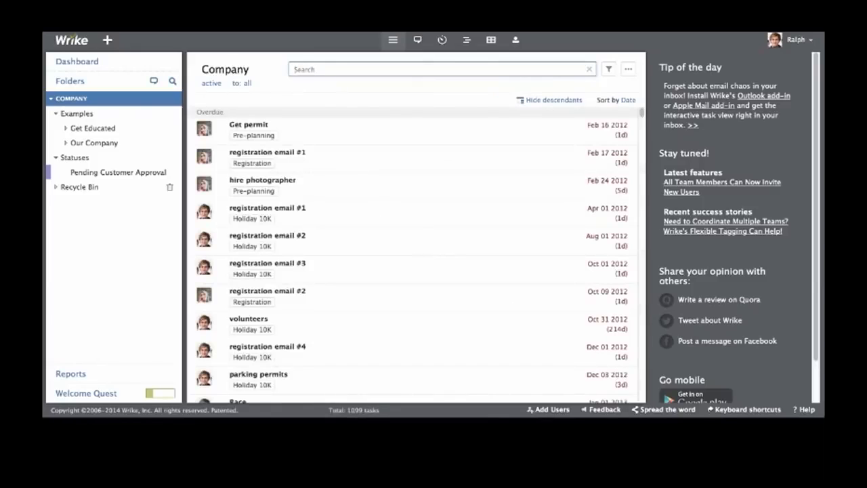
- Try the "comment:" search operator on the Company tasks and clear the search
{"action": "type", "text": "comment:"}
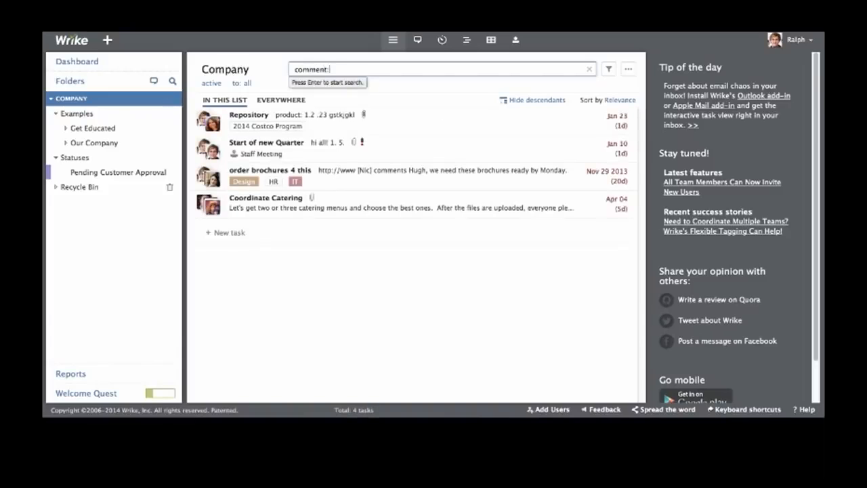
{"action": "key", "text": "BackSpace"}
{"action": "key", "text": "BackSpace"}
{"action": "key", "text": "BackSpace"}
{"action": "key", "text": "BackSpace"}
{"action": "key", "text": "BackSpace"}
{"action": "key", "text": "BackSpace"}
{"action": "key", "text": "BackSpace"}
{"action": "key", "text": "BackSpace"}
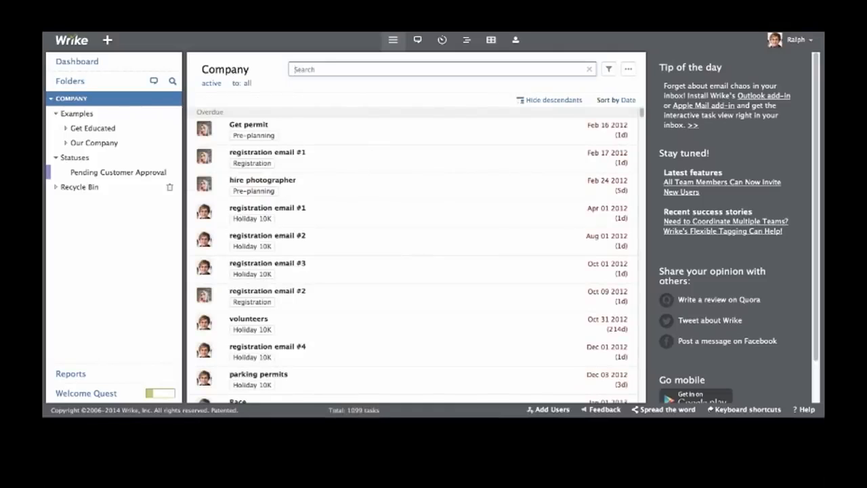
- Exclude a folder from the Company task list with the search query notin: "summer 10k"
{"action": "type", "text": "notin:"}
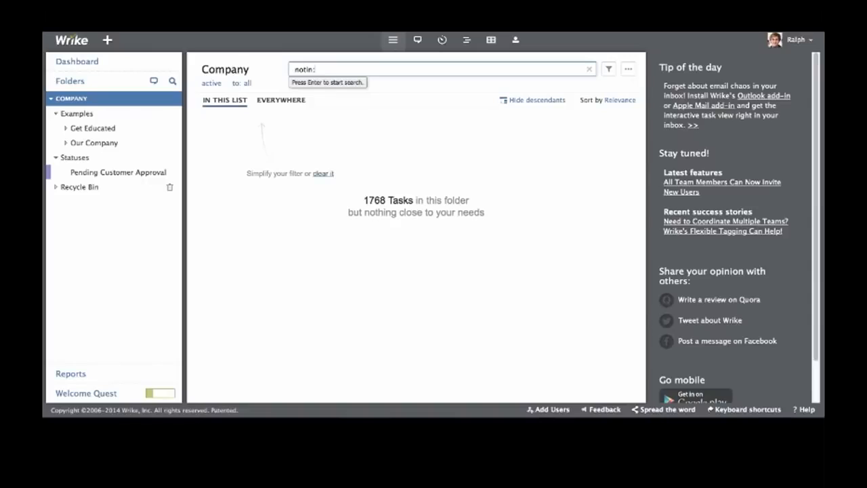
{"action": "type", "text": " \"summer 10k\""}
{"action": "key", "text": "Return"}
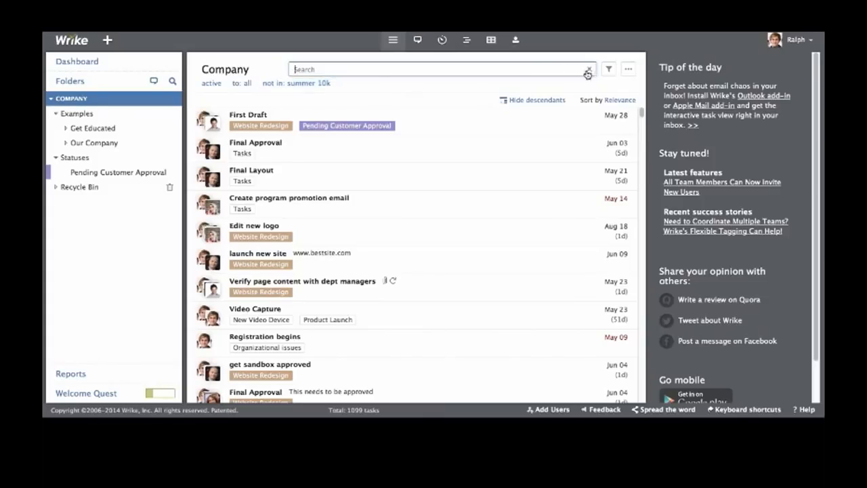
- Filter the Company tasks to those assigned to Me and the five listed teammates
{"action": "left_click", "coordinate": [608, 72]}
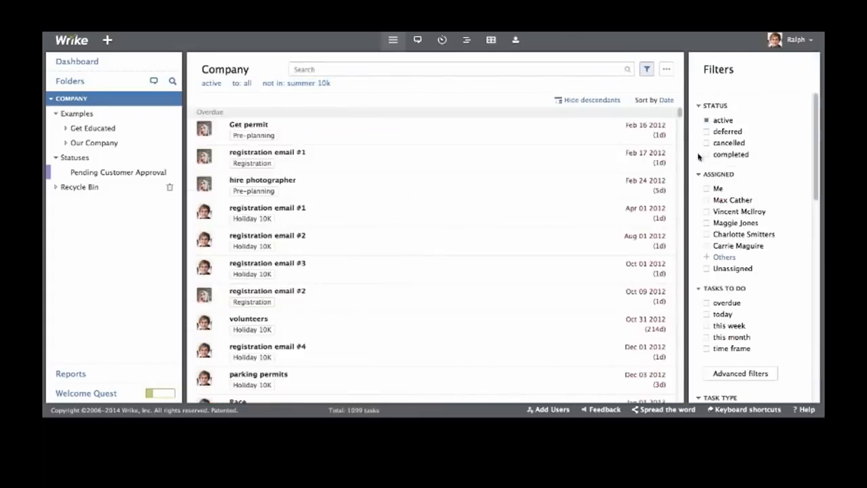
{"action": "left_click", "coordinate": [708, 200]}
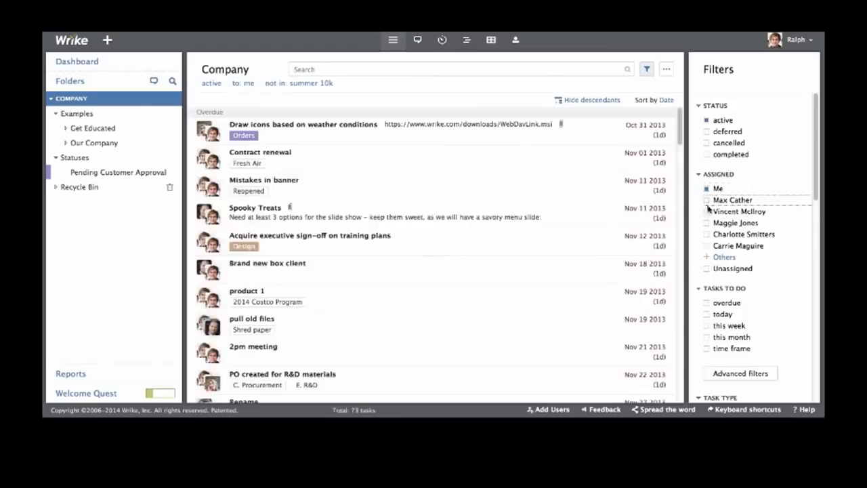
{"action": "left_click", "coordinate": [707, 212]}
{"action": "left_click", "coordinate": [707, 223]}
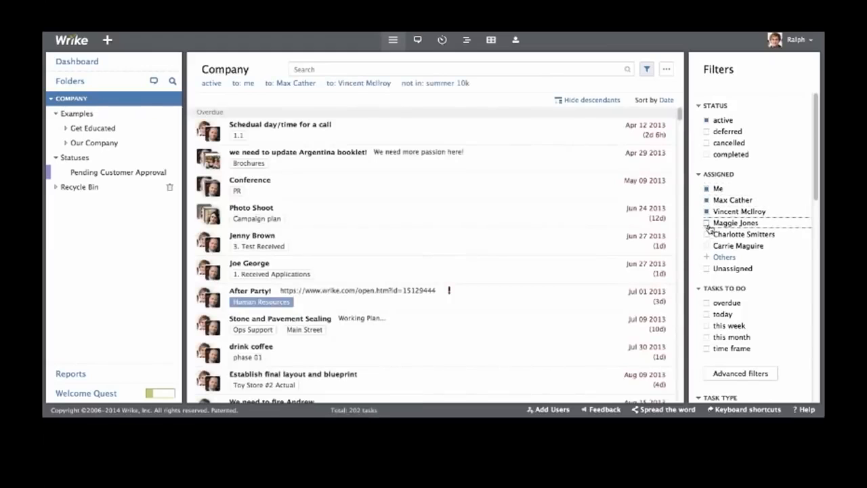
{"action": "left_click", "coordinate": [707, 234]}
{"action": "left_click", "coordinate": [723, 249]}
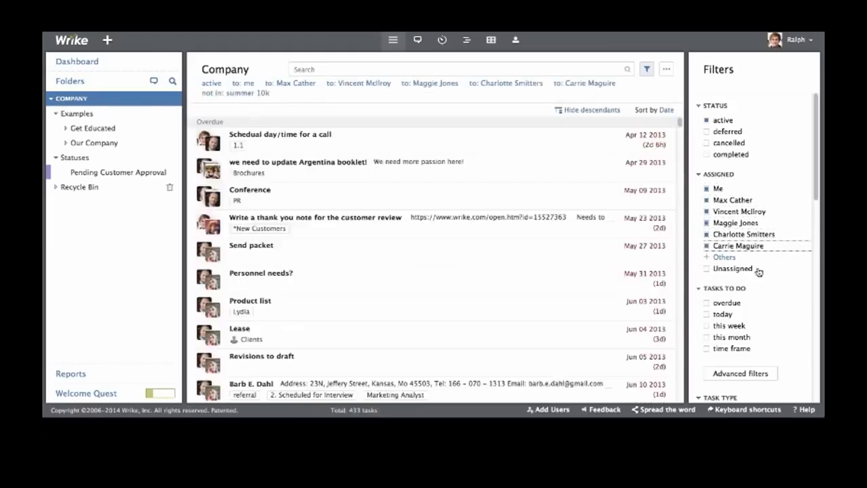
- Restrict the filtered tasks to the milestone task type and to-do tasks of this month
{"action": "scroll", "coordinate": [770, 311], "scroll_direction": "down", "scroll_amount": 3}
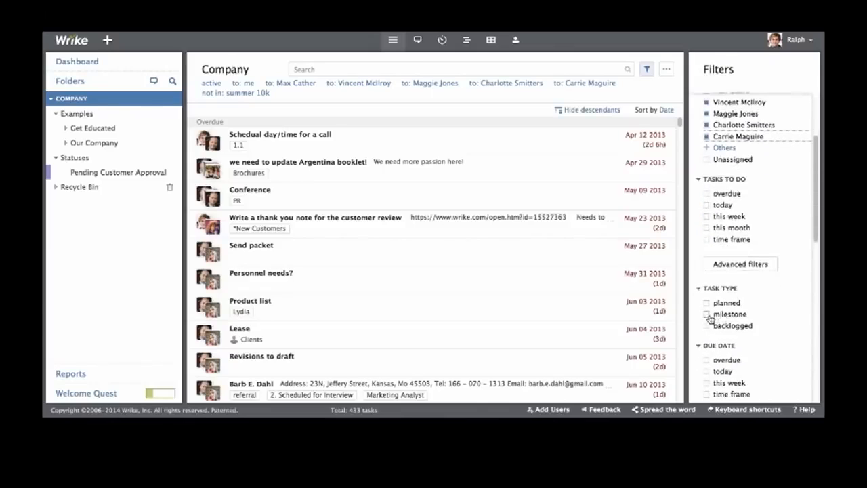
{"action": "left_click", "coordinate": [708, 314]}
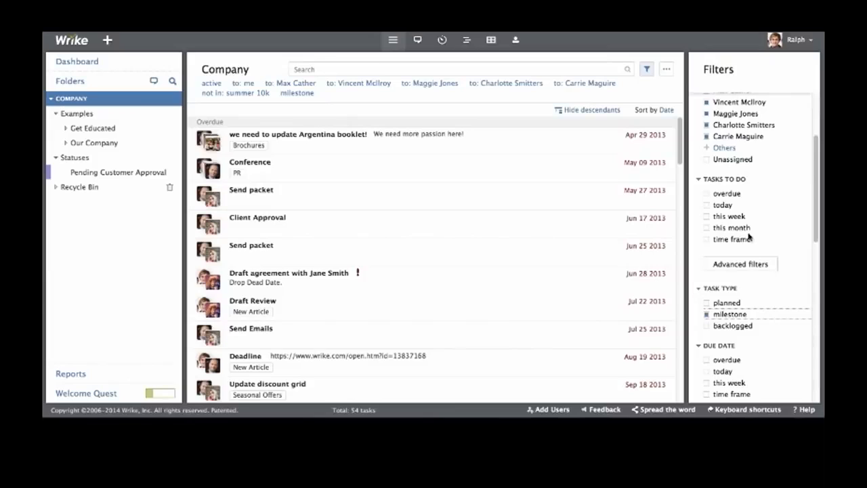
{"action": "left_click", "coordinate": [707, 229]}
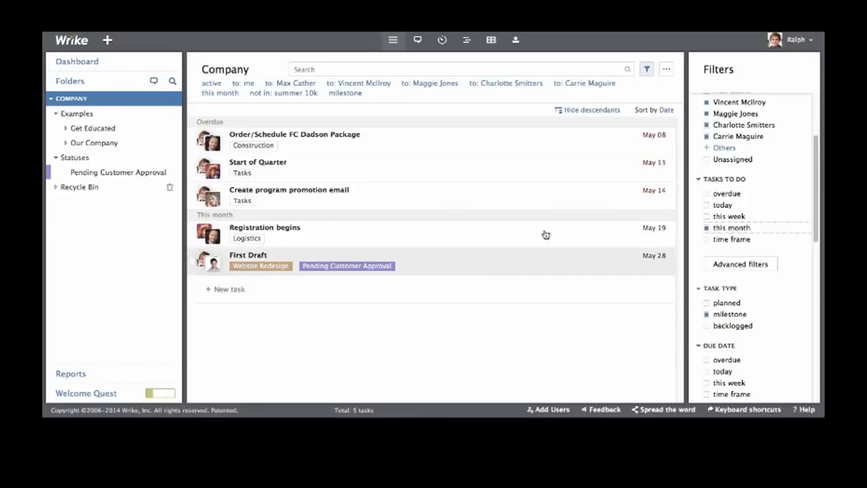
- Add the filtered milestone view to the Dashboard under the name "Our monthly milestonex"
{"action": "left_click", "coordinate": [667, 71]}
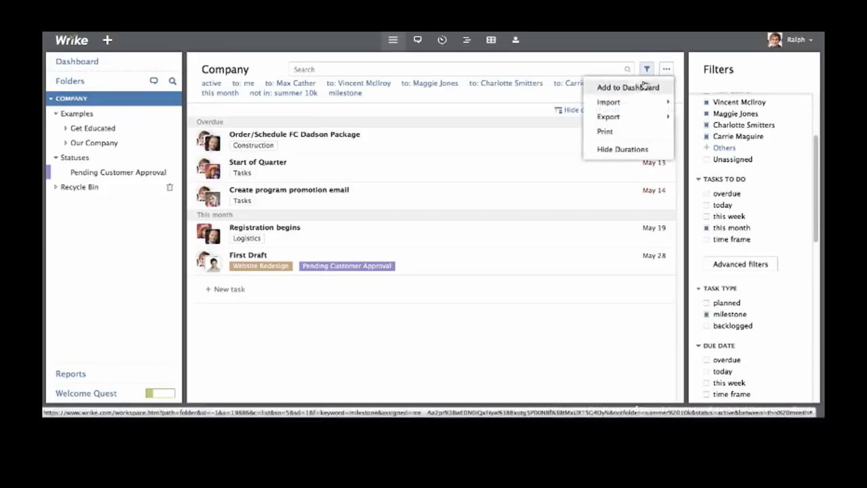
{"action": "left_click", "coordinate": [638, 87]}
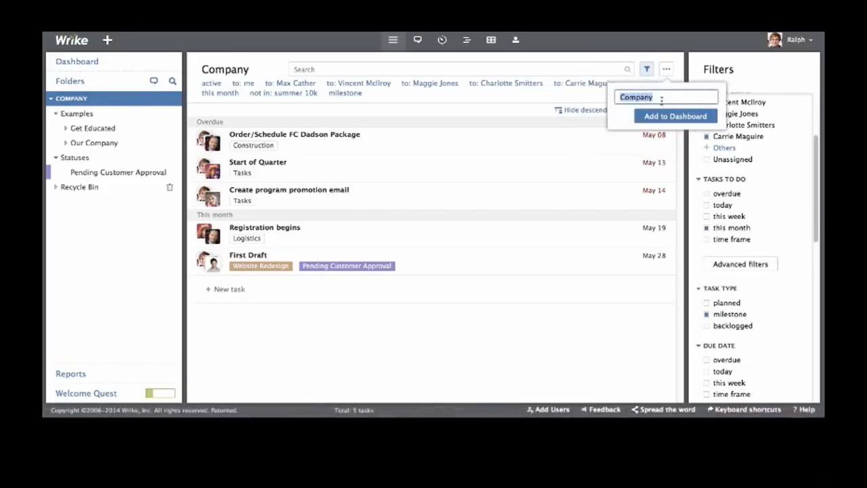
{"action": "left_click", "coordinate": [661, 97]}
{"action": "double_click", "coordinate": [655, 97]}
{"action": "type", "text": "Our monthly milestonex"}
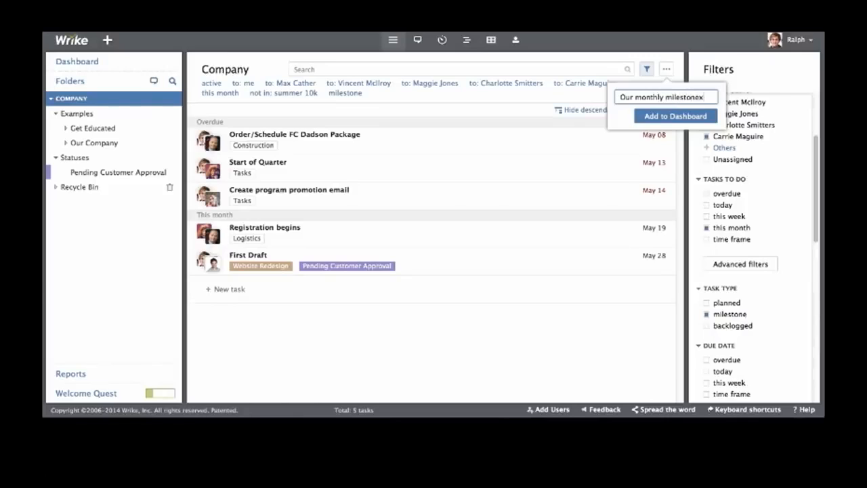
{"action": "left_click", "coordinate": [658, 116]}
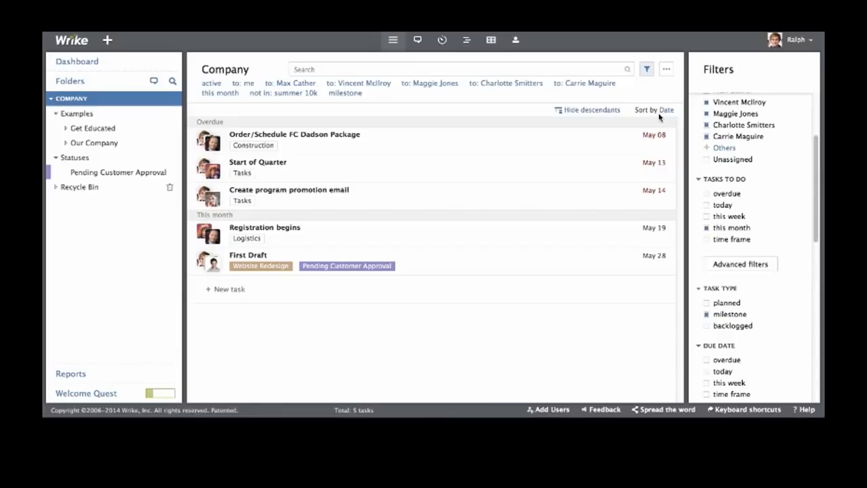
- Post a comment on the Create program promotion email task that mentions its assignee and asks "Need help???"
{"action": "left_click", "coordinate": [294, 204]}
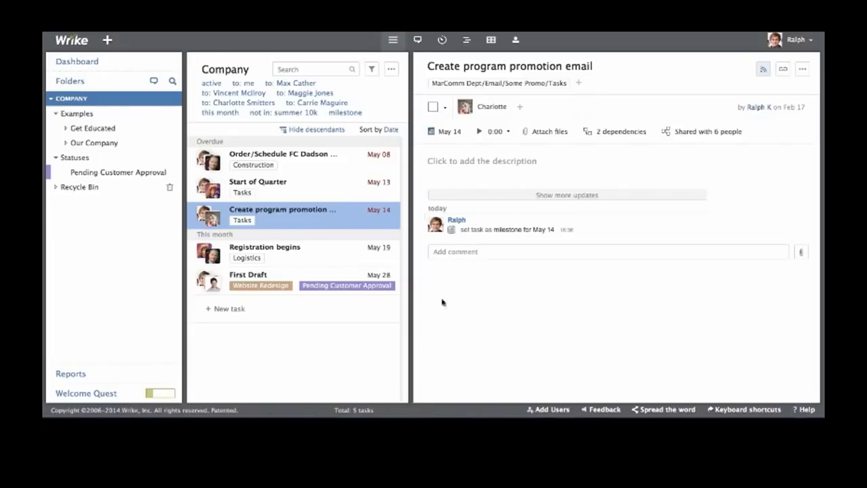
{"action": "left_click", "coordinate": [446, 254]}
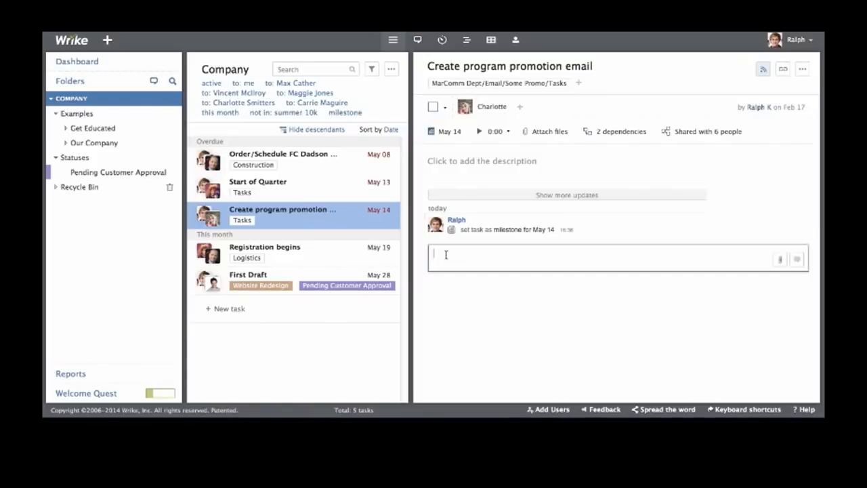
{"action": "type", "text": "@"}
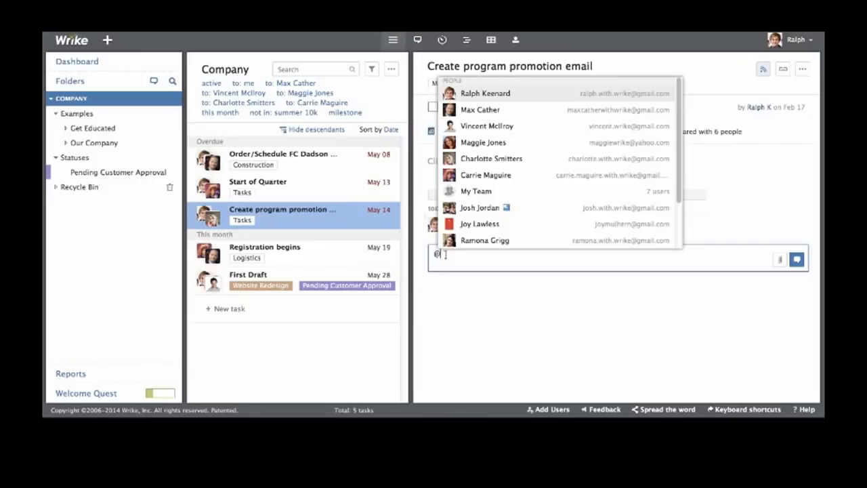
{"action": "left_click", "coordinate": [479, 160]}
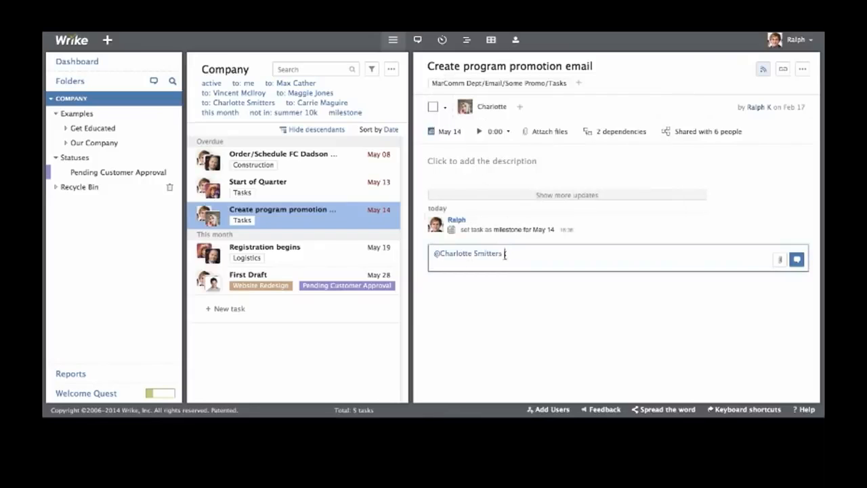
{"action": "type", "text": "Need help???"}
{"action": "key", "text": "Return"}
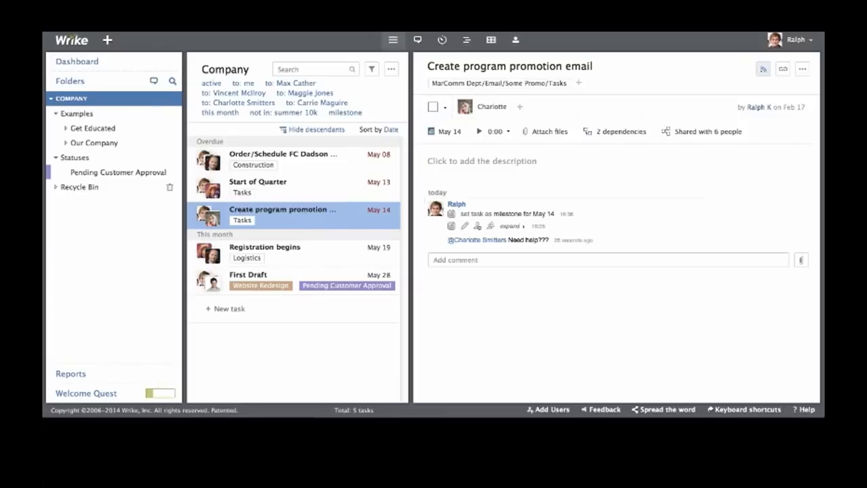
{"action": "left_click", "coordinate": [495, 260]}
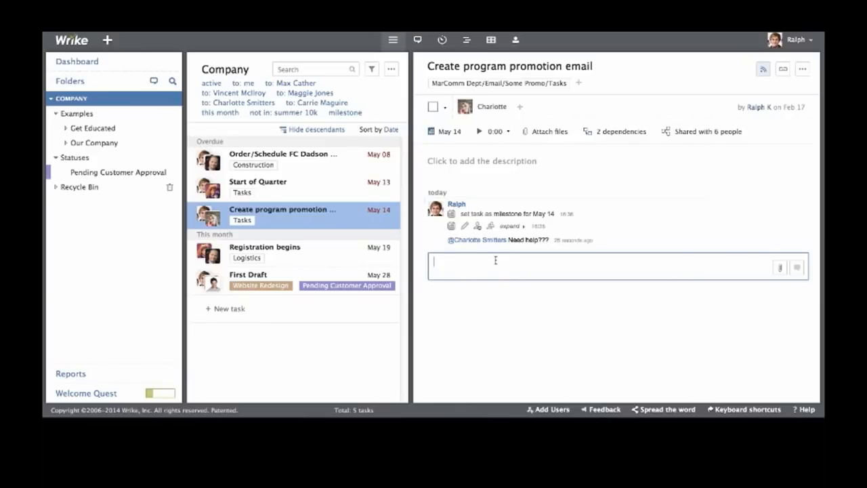
{"action": "type", "text": "@ma"}
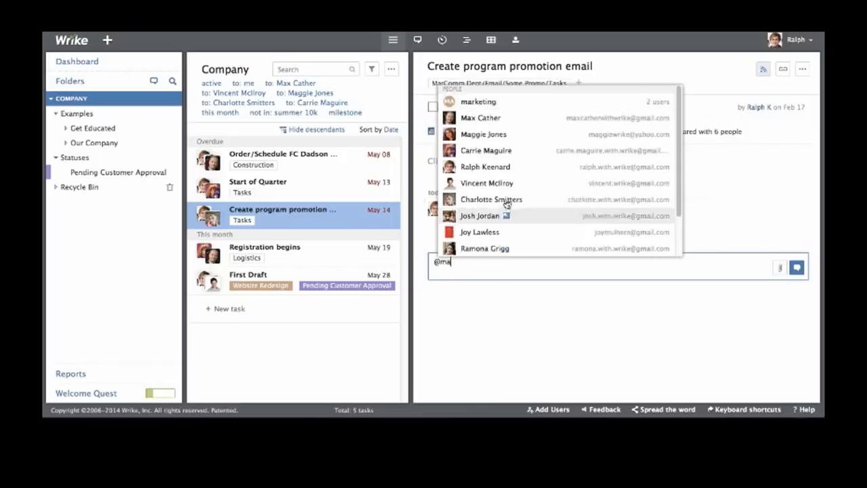
{"action": "left_click", "coordinate": [489, 118]}
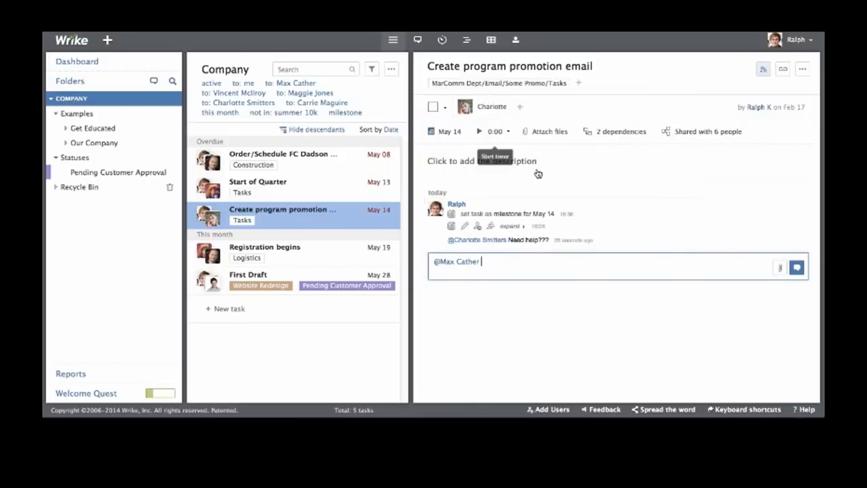
{"action": "type", "text": "Could you provide some ins"}
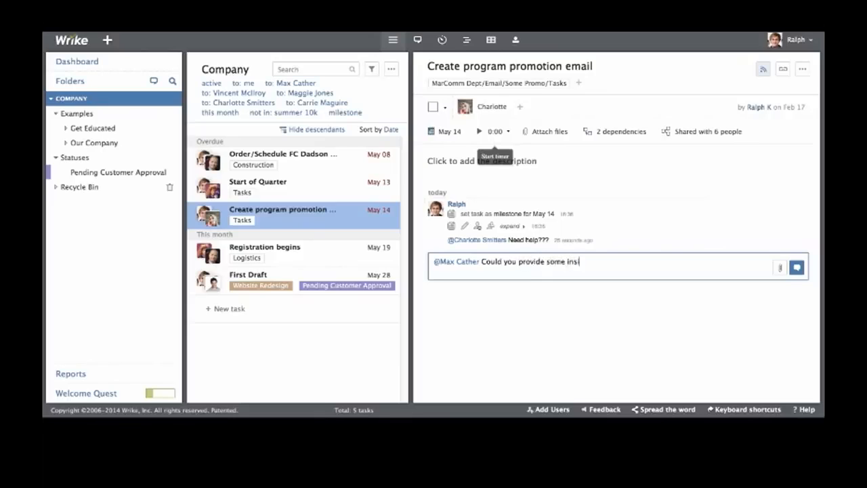
{"action": "type", "text": "ight here?"}
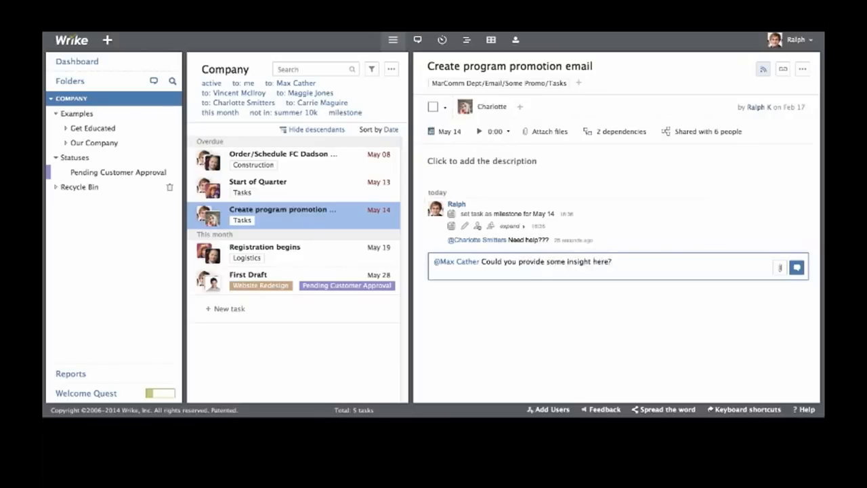
{"action": "key", "text": "Return"}
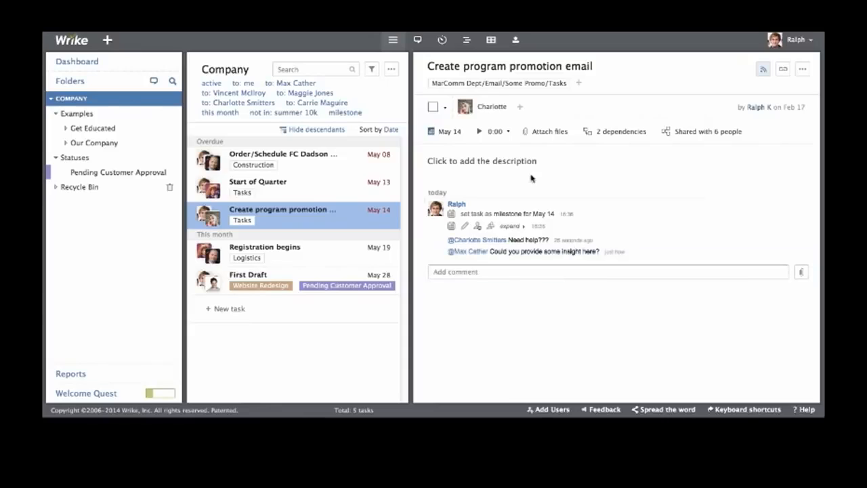
- Post a comment on the Create program promotion email task that mentions the First Draft task from Website Redesign
{"action": "left_click", "coordinate": [556, 272]}
{"action": "type", "text": "@"}
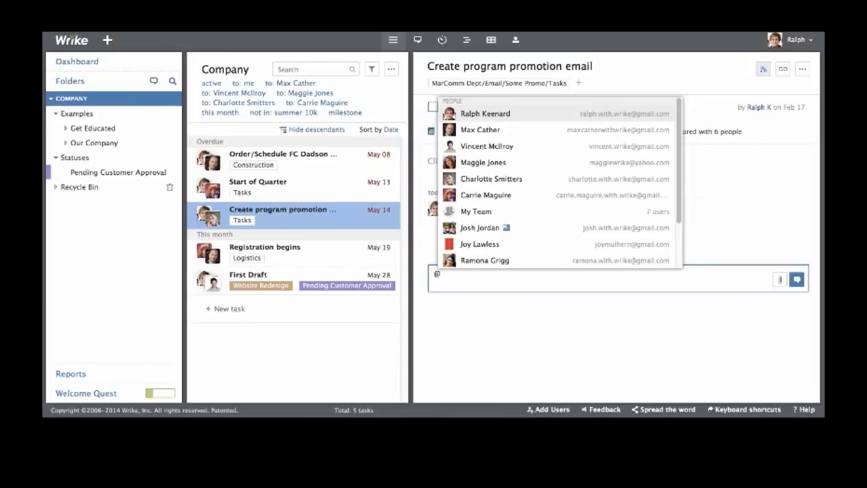
{"action": "type", "text": "fir"}
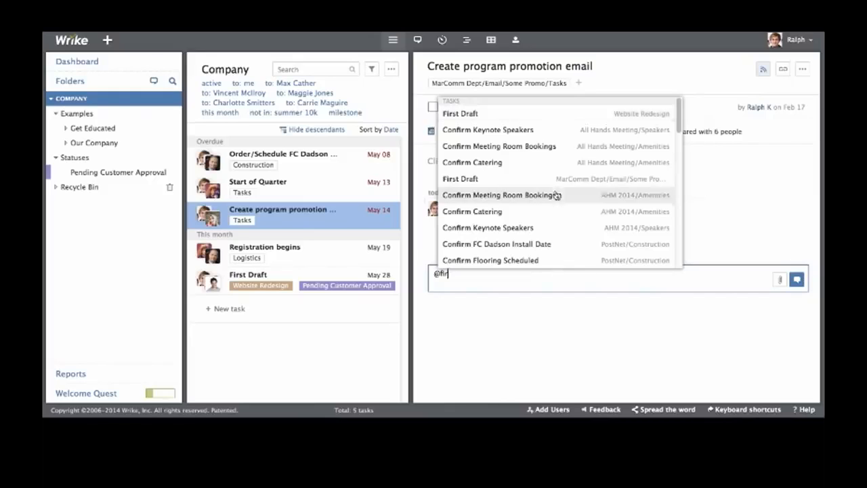
{"action": "left_click", "coordinate": [472, 113]}
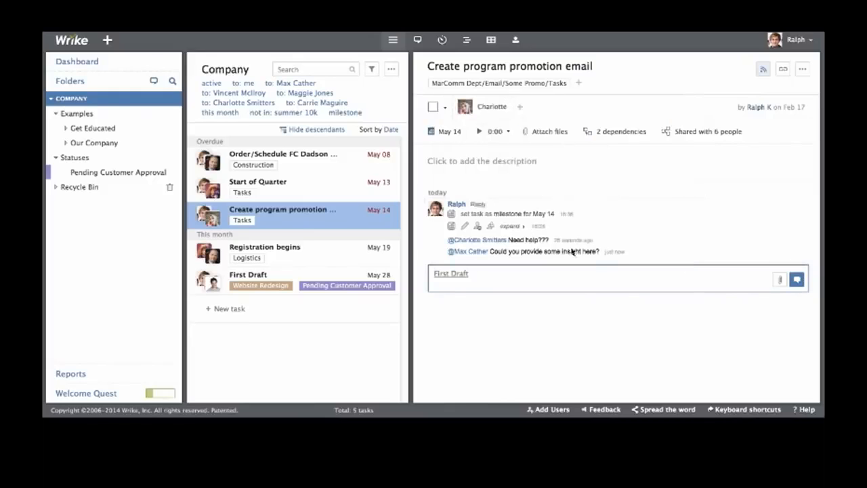
{"action": "key", "text": "Return"}
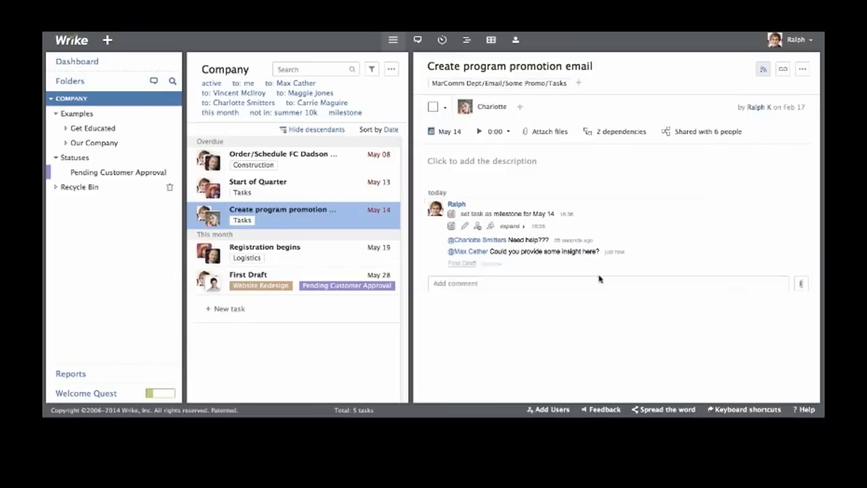
- Follow the First Draft link in the comment and return to the Create program promotion email task with its earlier updates expanded
{"action": "left_click", "coordinate": [463, 263]}
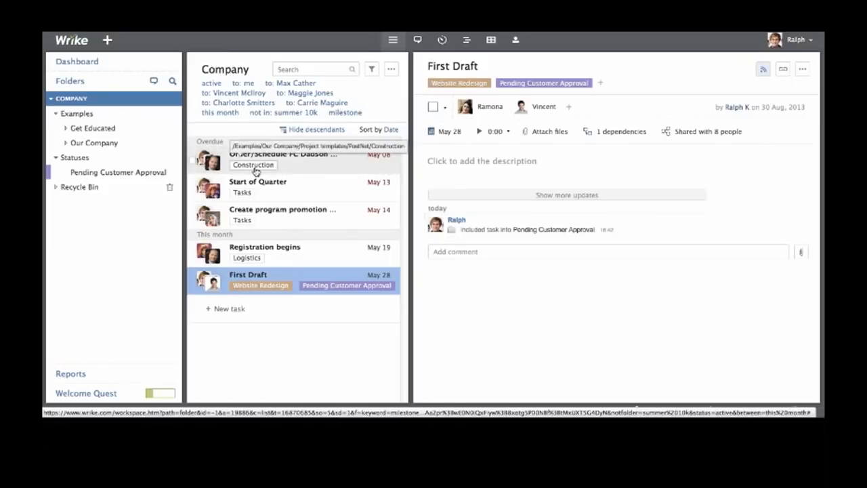
{"action": "left_click", "coordinate": [52, 28]}
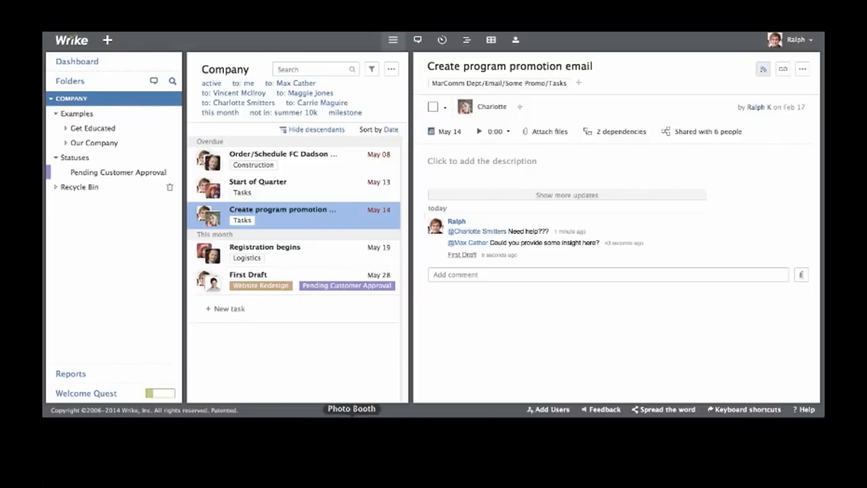
{"action": "left_click", "coordinate": [540, 195]}
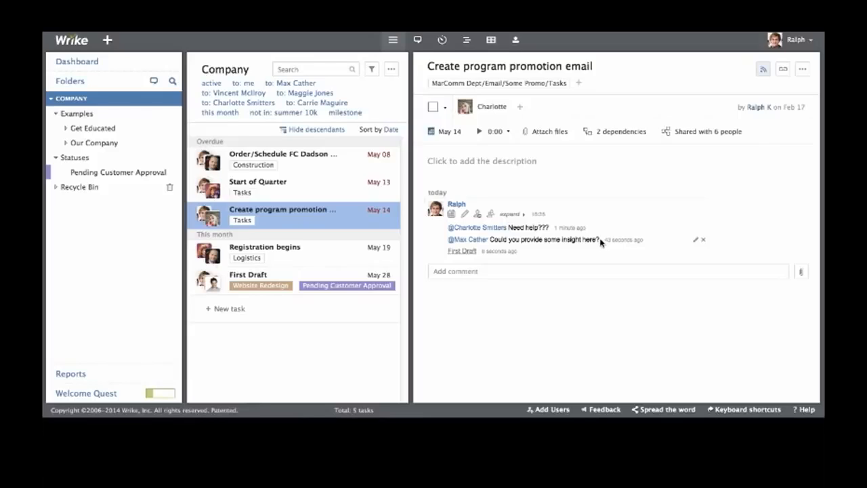
- Quote "Could you provide some insight here?" from the earlier comment and post the reply "I meant from the last one you completed :)"
{"action": "left_click_drag", "start_coordinate": [599, 242], "coordinate": [491, 242]}
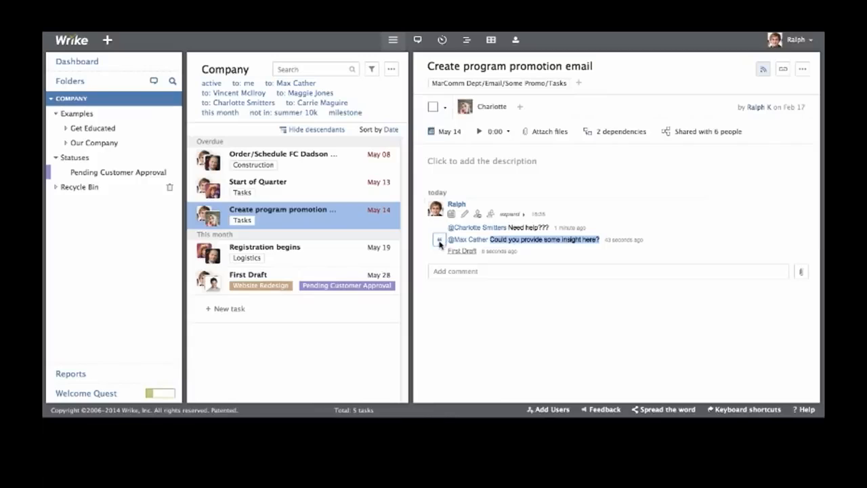
{"action": "left_click", "coordinate": [440, 242]}
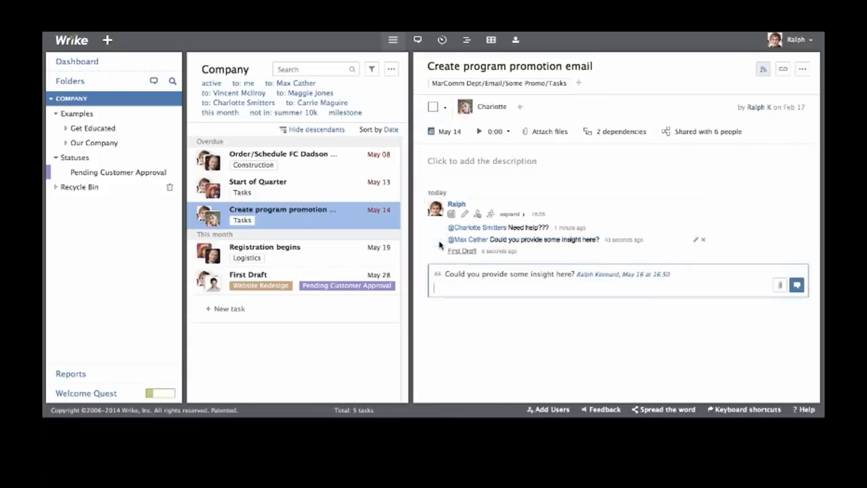
{"action": "left_click", "coordinate": [549, 281]}
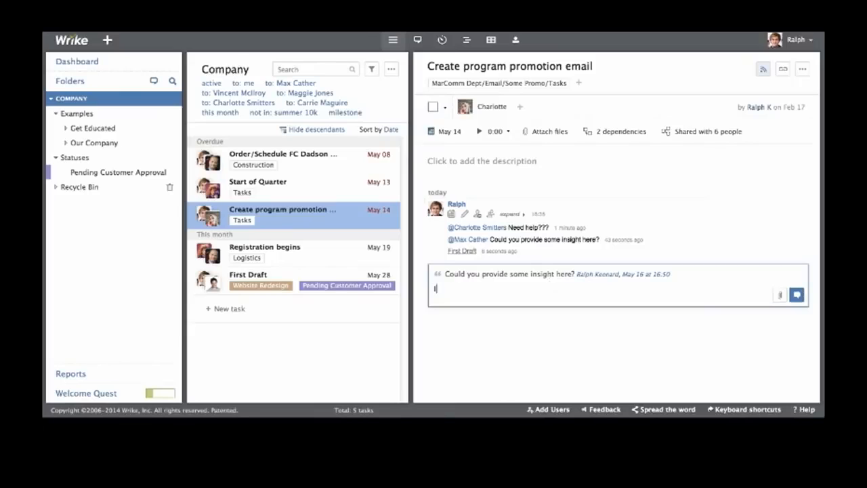
{"action": "type", "text": "I meant from the last cne you c"}
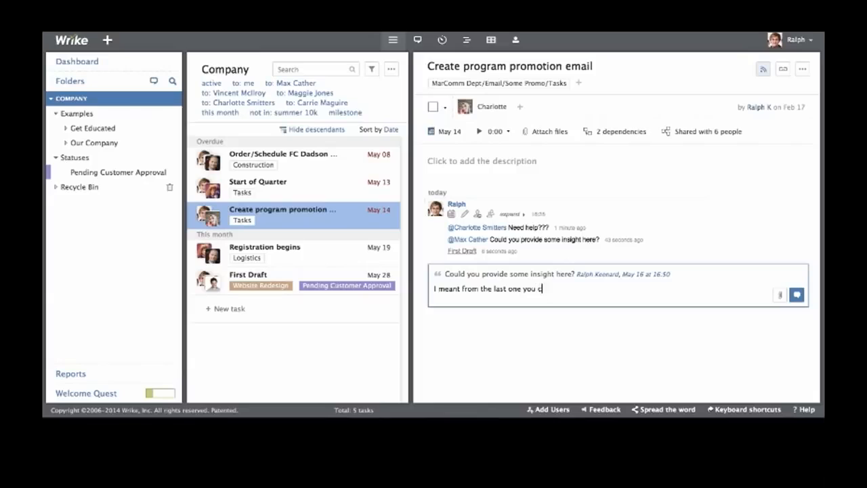
{"action": "type", "text": "ompleted :)"}
{"action": "key", "text": "Return"}
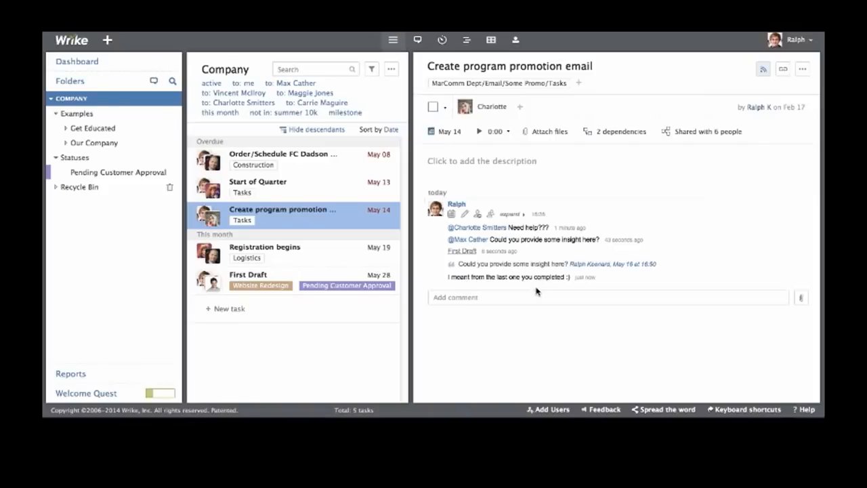
- Open the Dashboard to view its task widgets and activity stream
{"action": "left_click", "coordinate": [80, 62]}
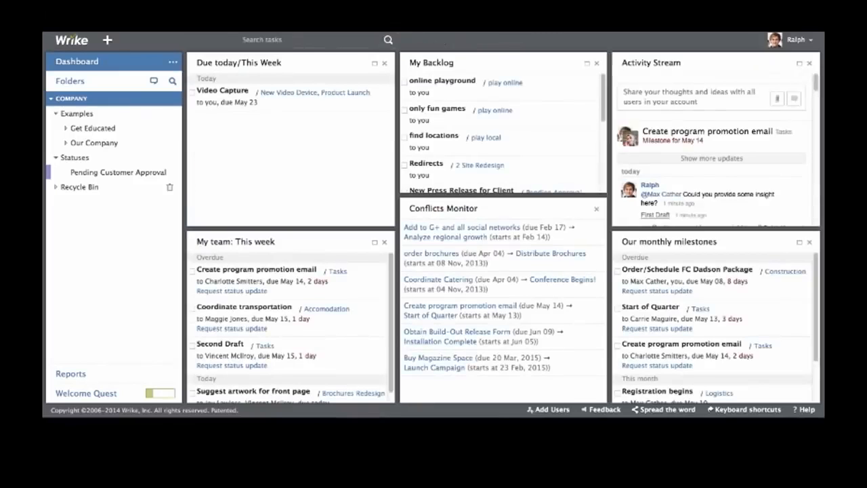